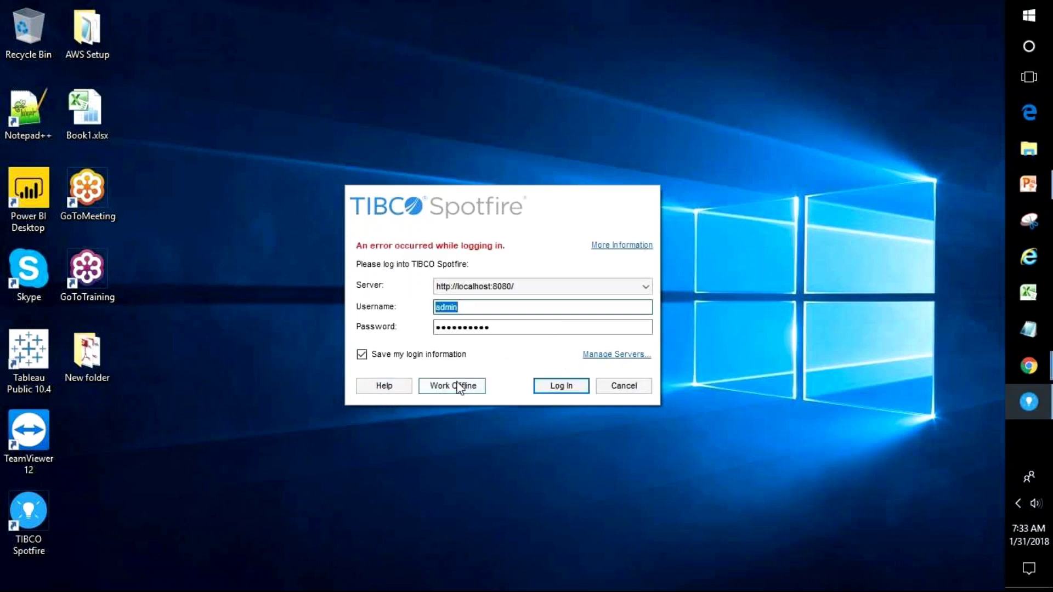
# Work offline instead of logging in, and look through the start page's recent analyses, recent data and add-data options
pyautogui.click(459, 386)
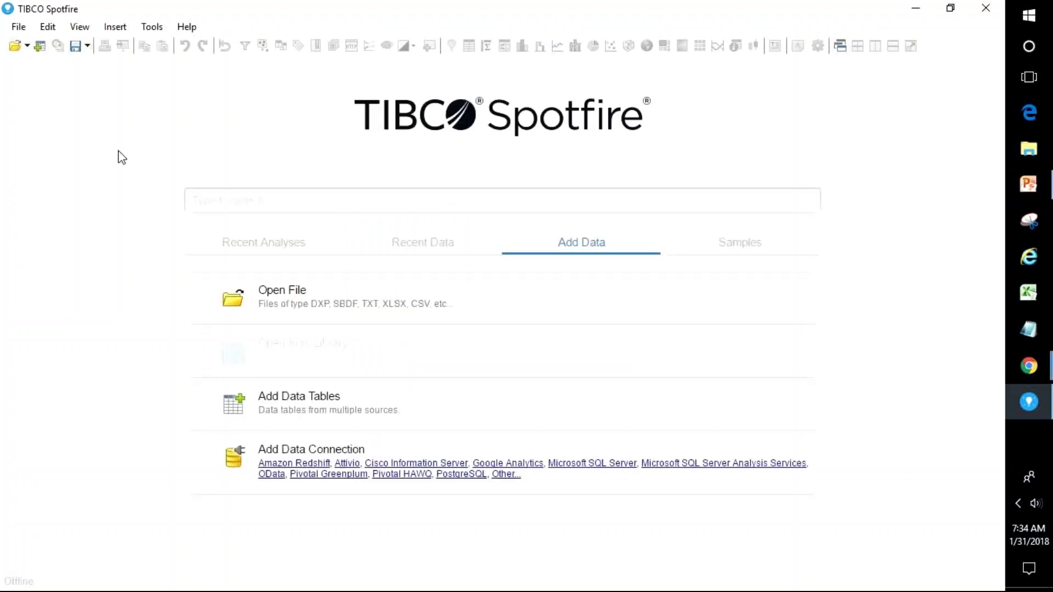
pyautogui.click(265, 253)
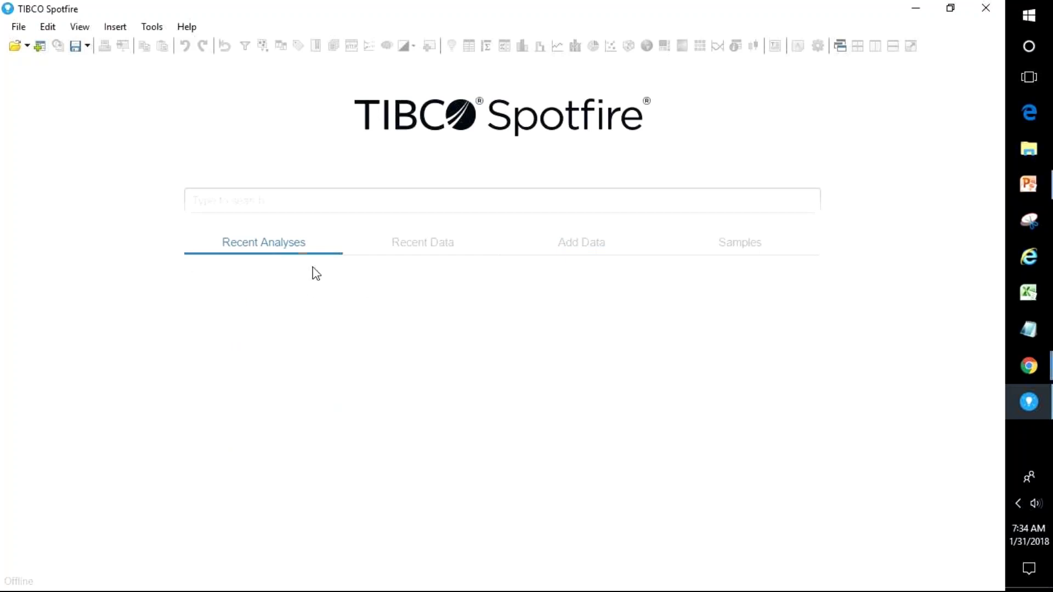
pyautogui.click(408, 256)
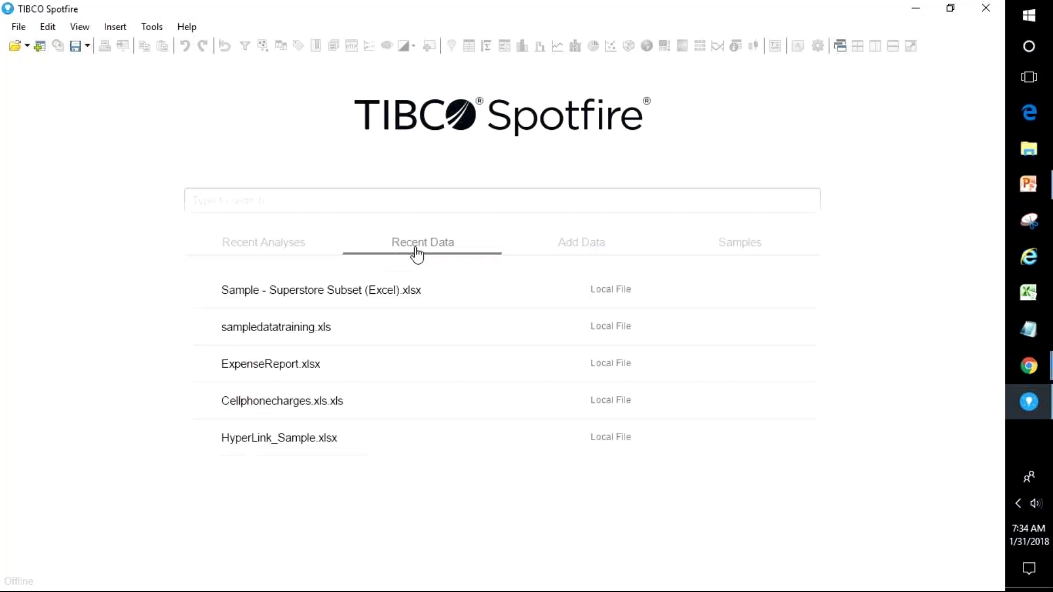
pyautogui.click(564, 254)
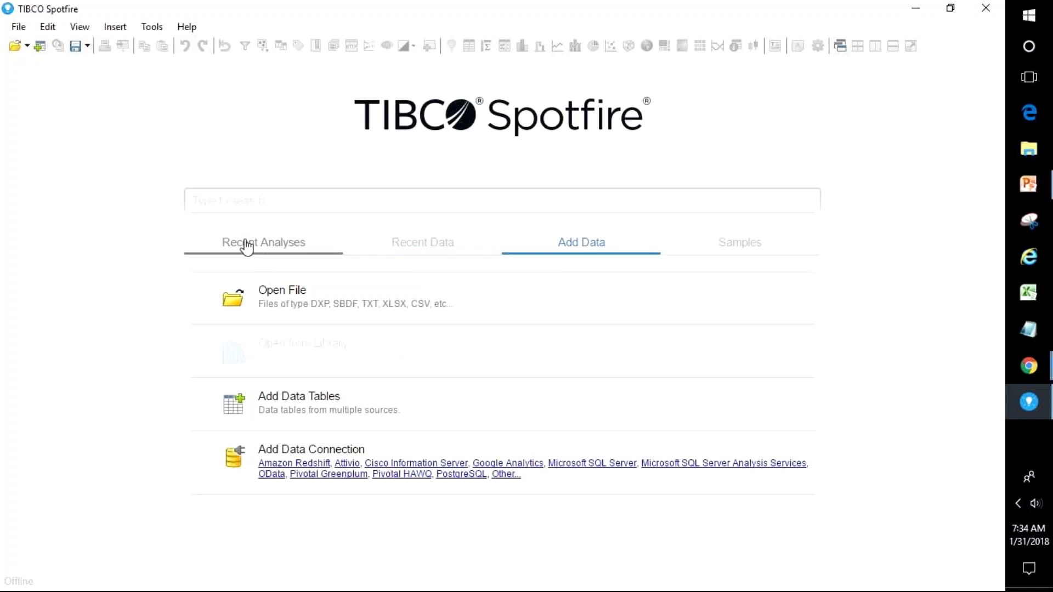
pyautogui.click(247, 247)
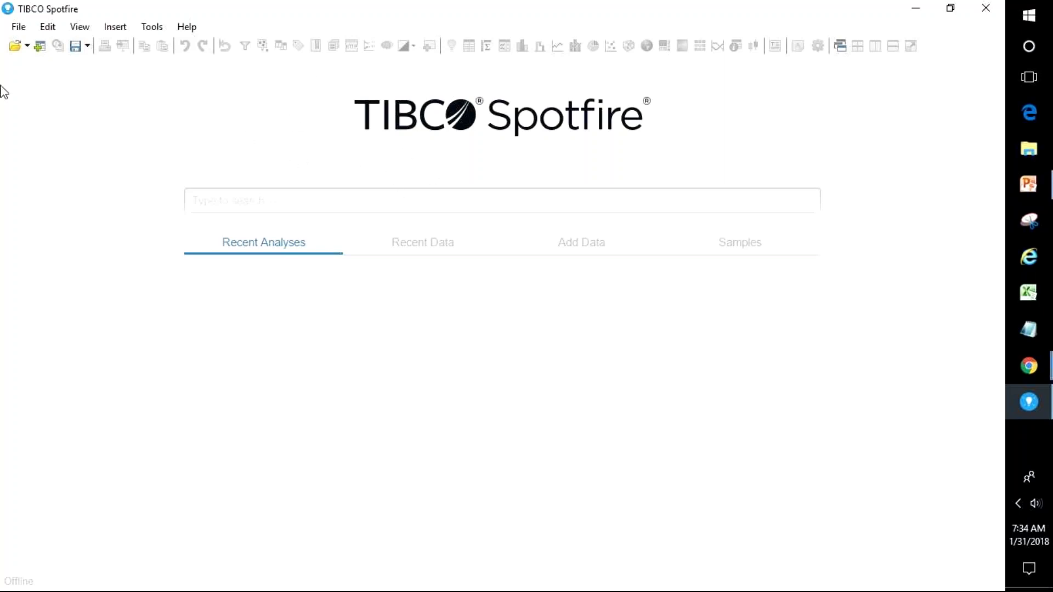
# Open the Analyzing Stock Performance.dxp sample analysis
pyautogui.click(152, 29)
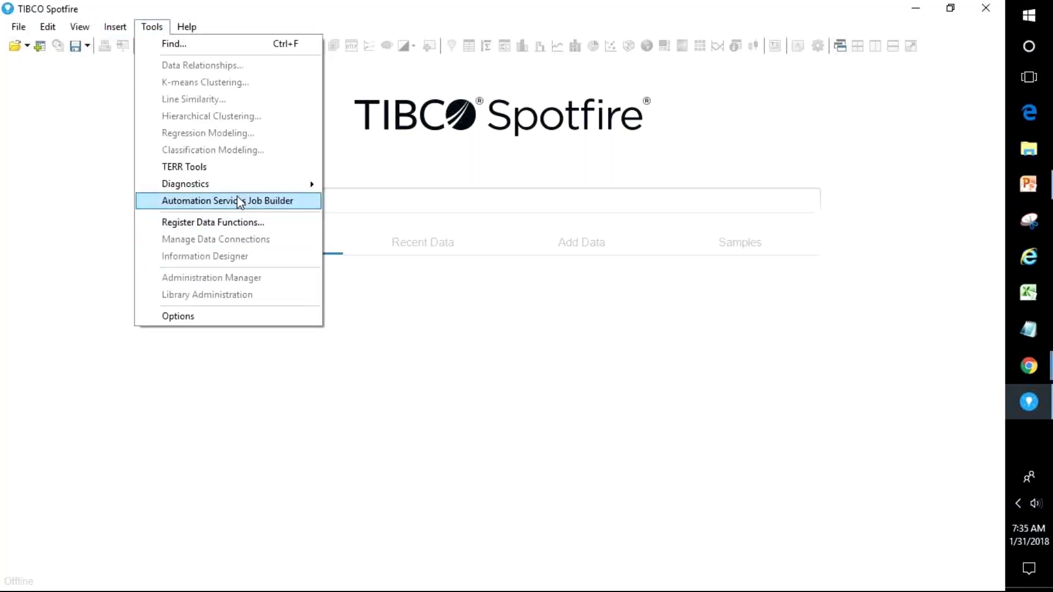
pyautogui.click(398, 167)
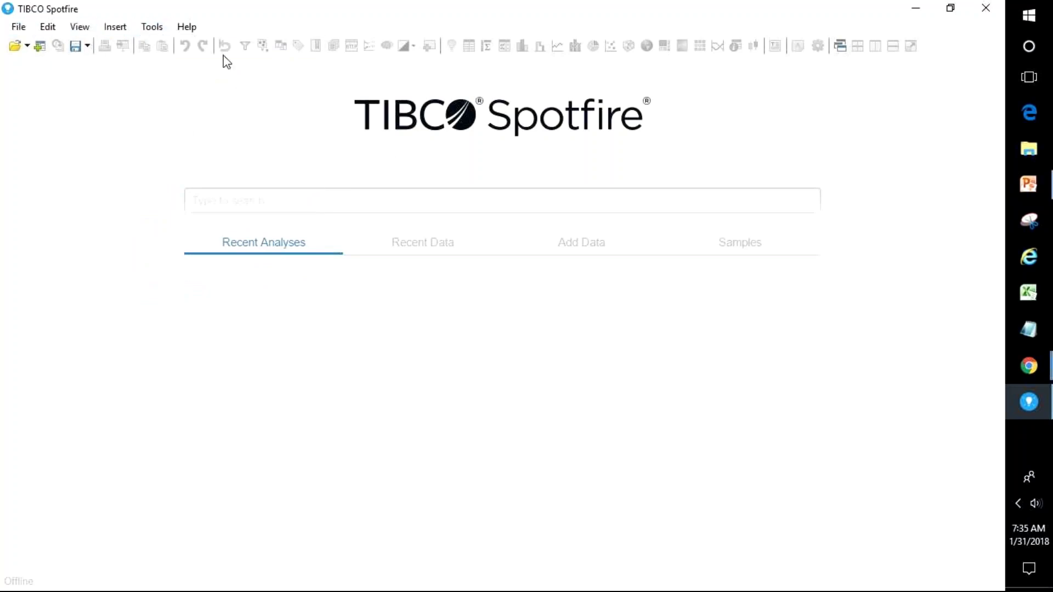
pyautogui.click(414, 248)
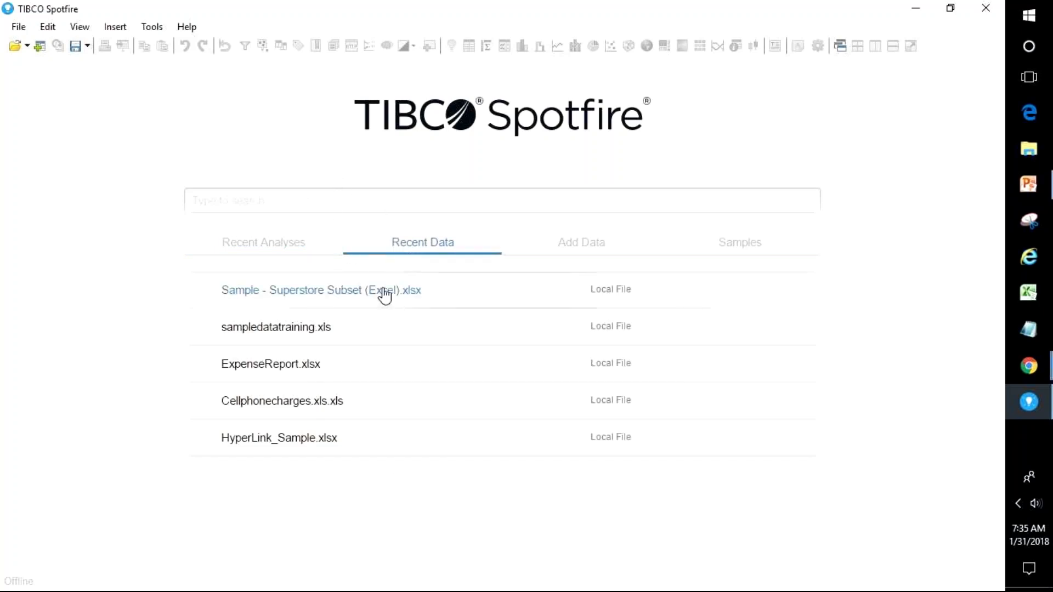
pyautogui.click(543, 250)
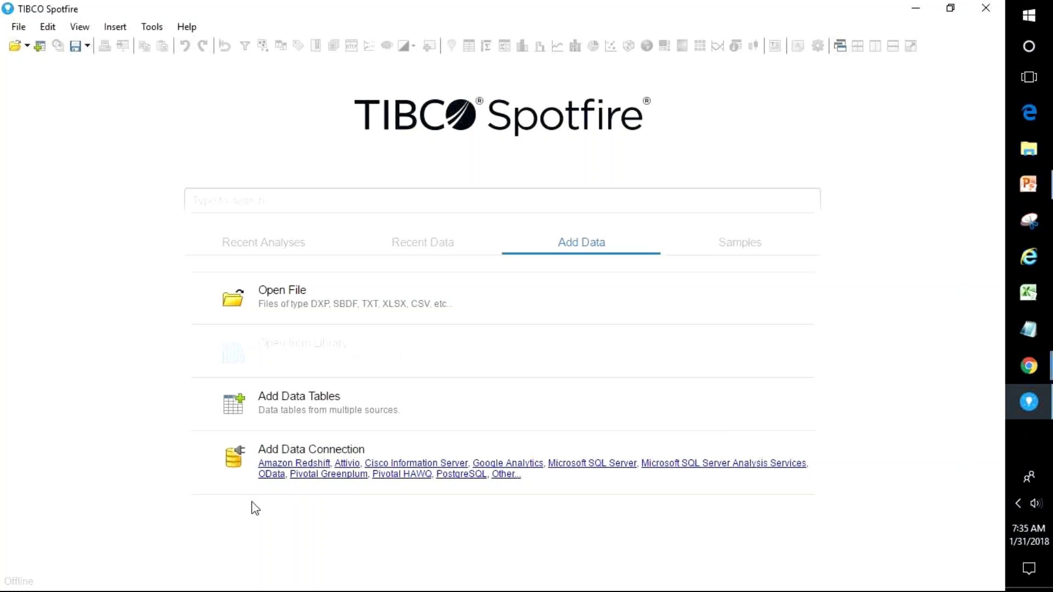
pyautogui.click(743, 246)
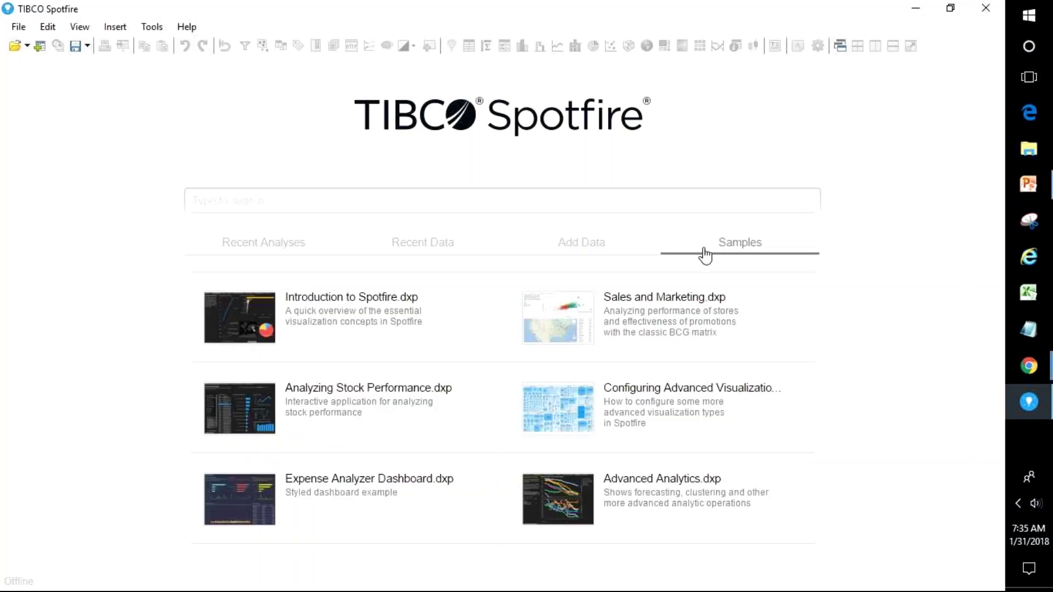
pyautogui.click(374, 389)
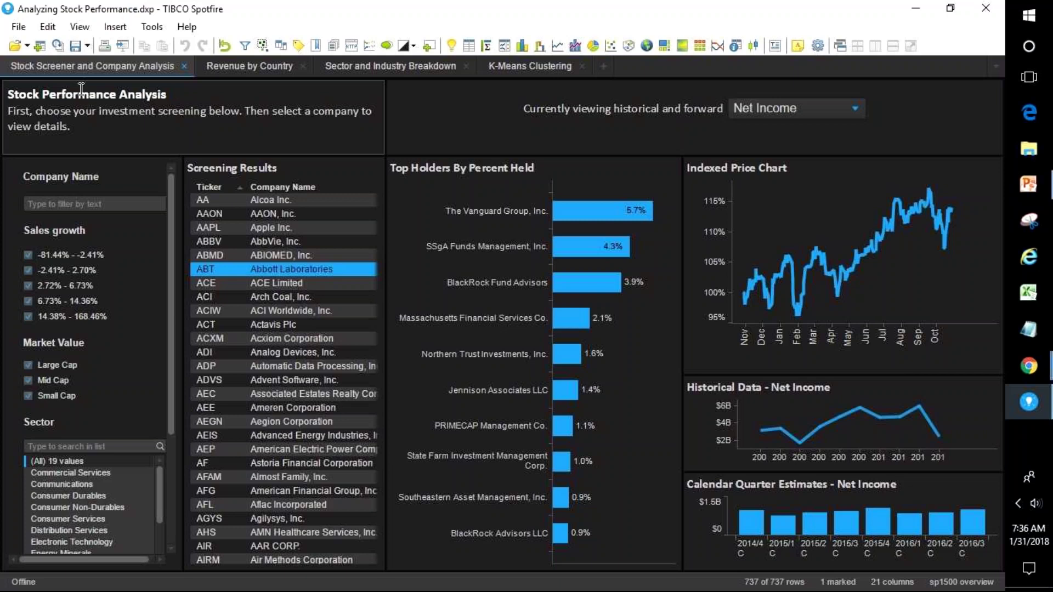
# On the Stock Screener and Company Analysis page, filter sales growth to only the 14.38% - 168.46% range
pyautogui.click(224, 73)
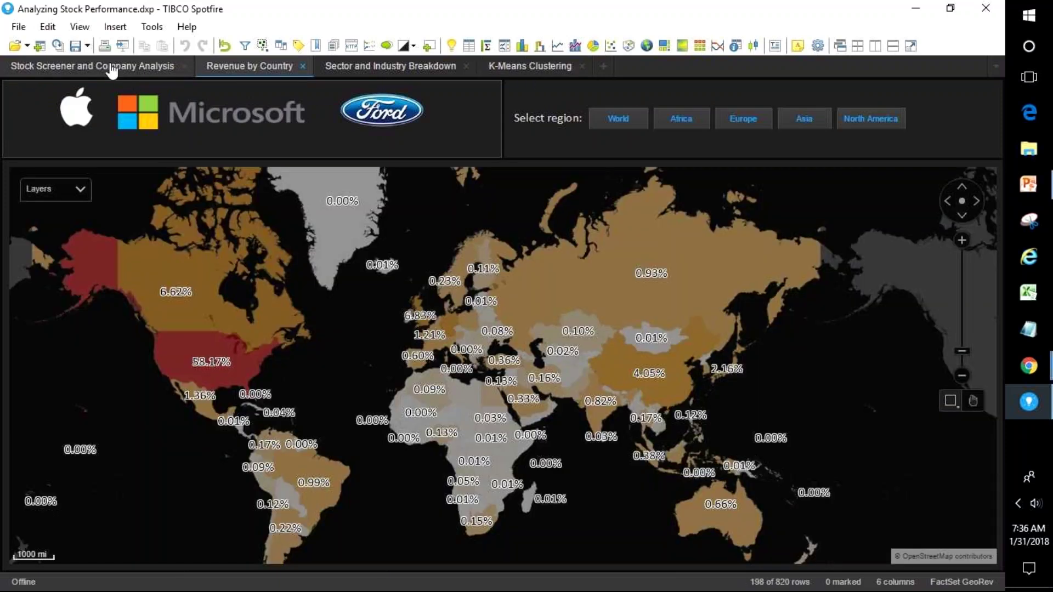
pyautogui.click(111, 69)
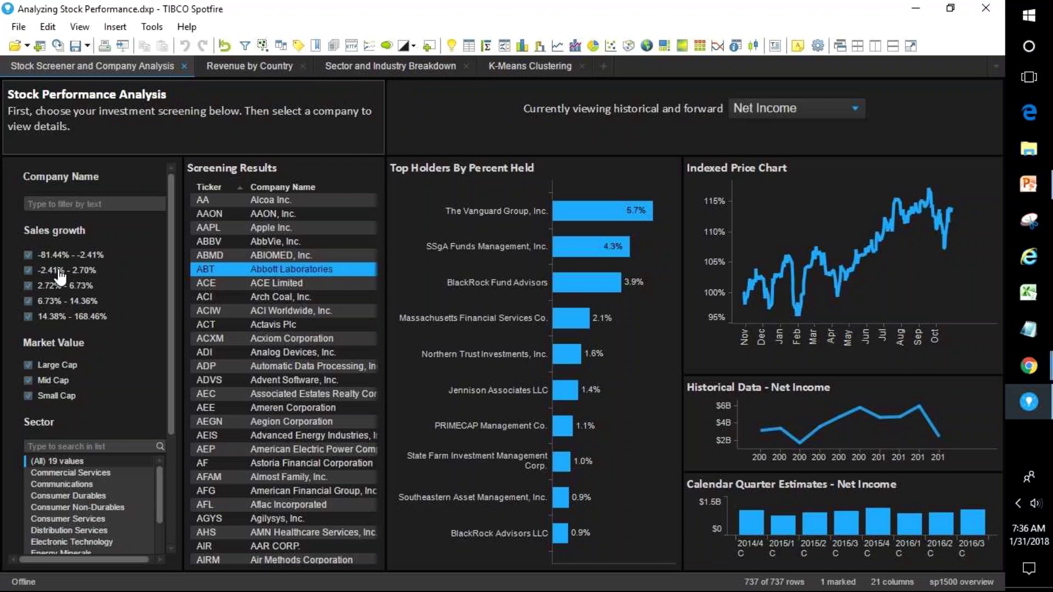
pyautogui.click(27, 269)
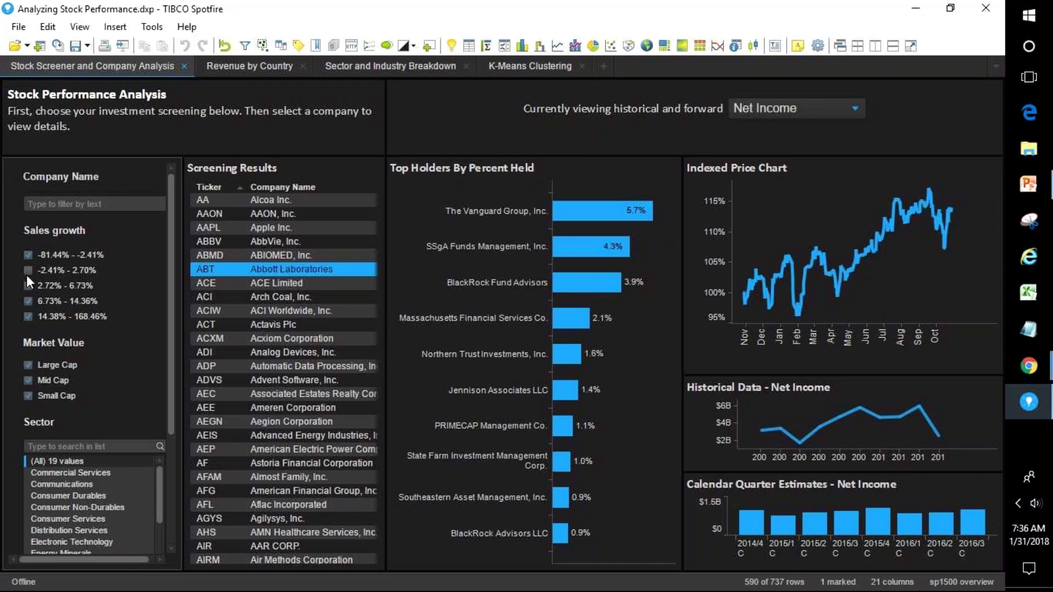
pyautogui.click(28, 285)
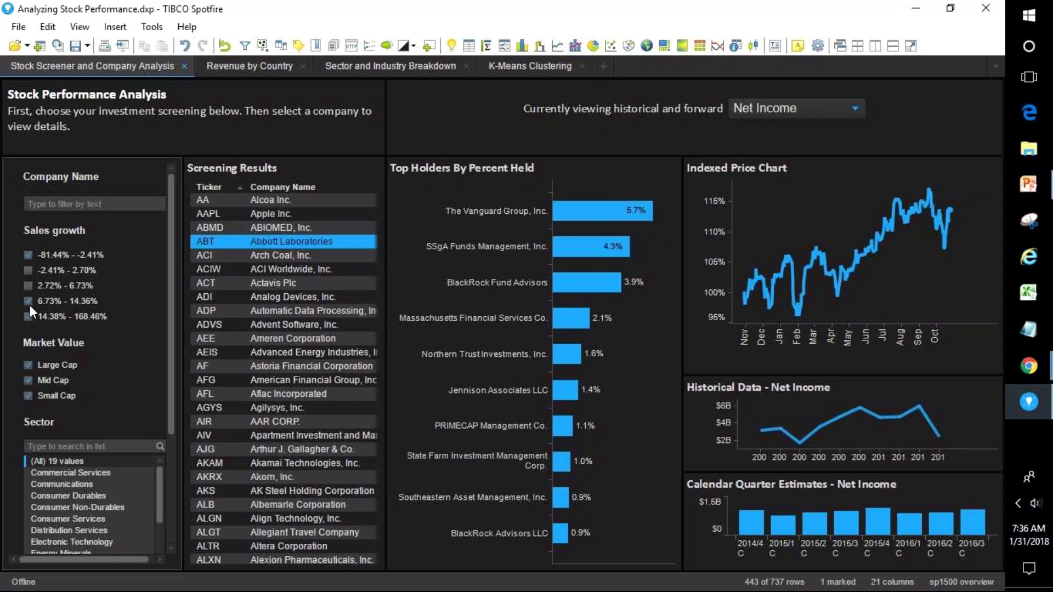
pyautogui.click(28, 301)
pyautogui.click(28, 319)
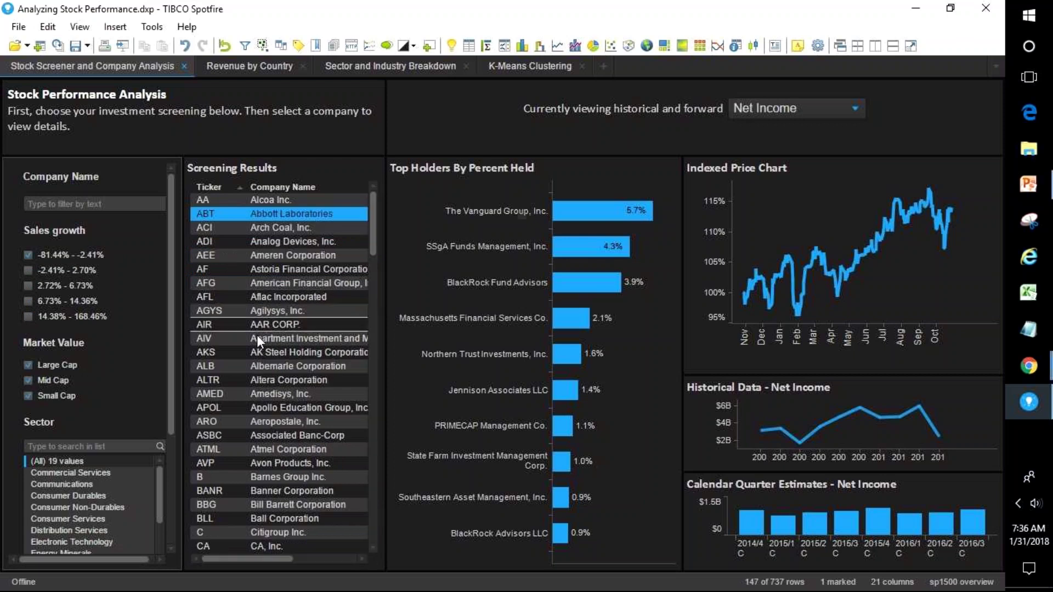
pyautogui.click(28, 255)
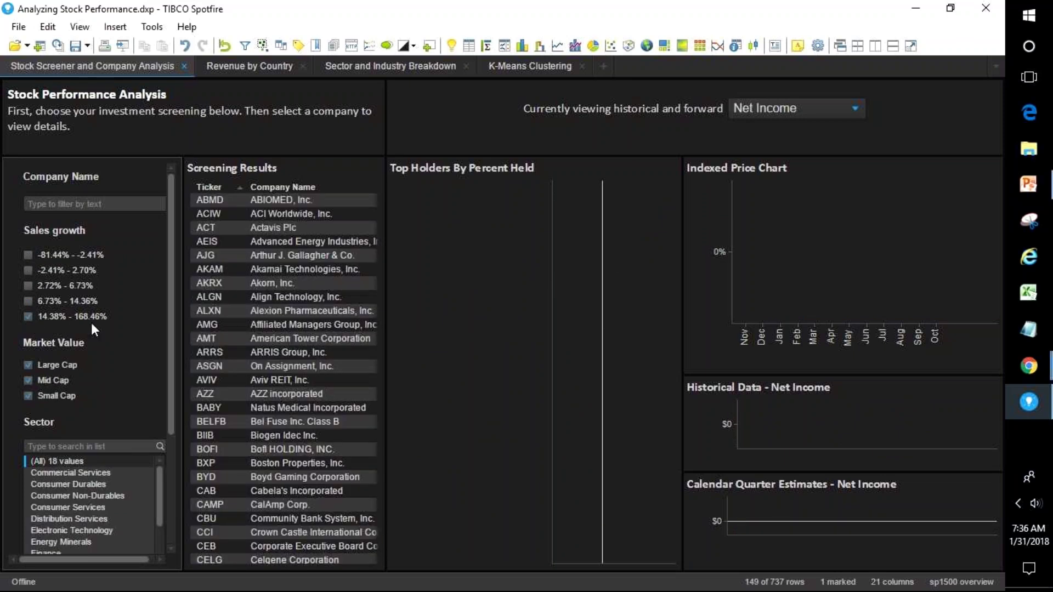
# Mark companies in the screening results one after another, from Akamai Technologies to American Tower Corporation, to examine their holders and price charts
pyautogui.click(286, 268)
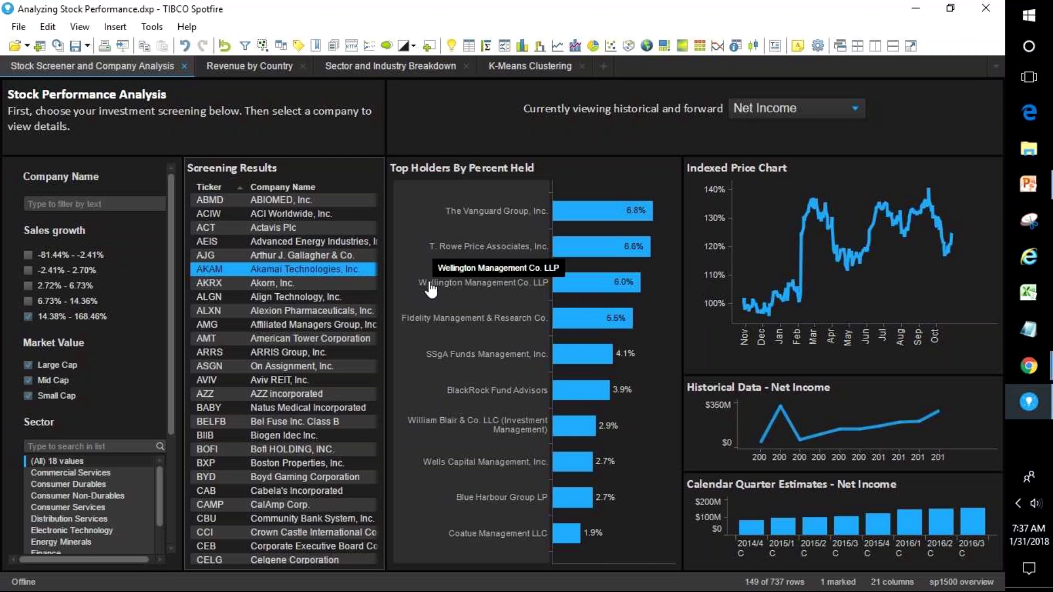
pyautogui.click(287, 284)
pyautogui.click(285, 296)
pyautogui.click(285, 315)
pyautogui.click(284, 338)
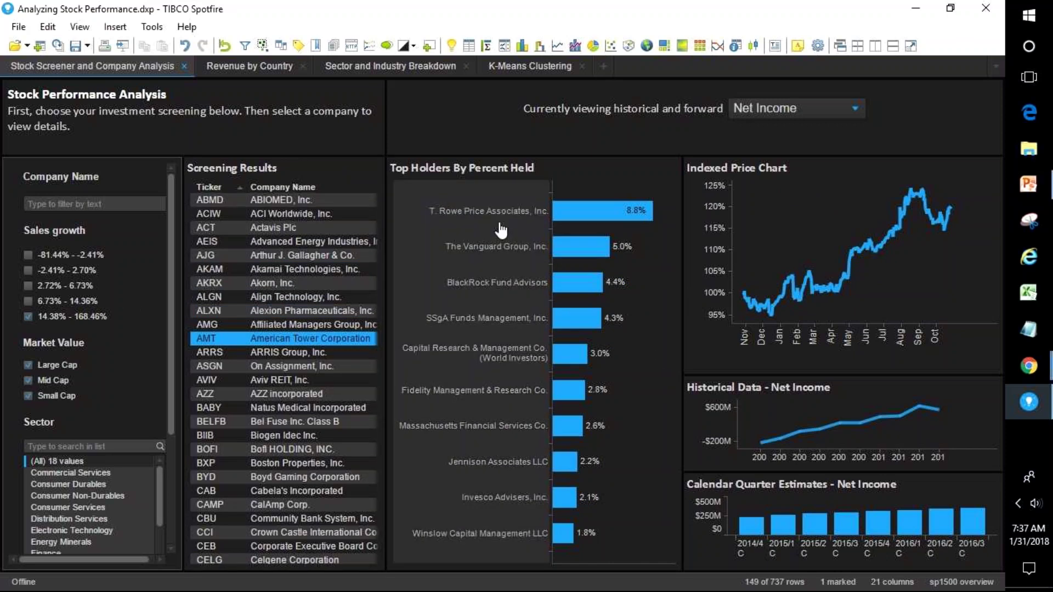
pyautogui.click(659, 349)
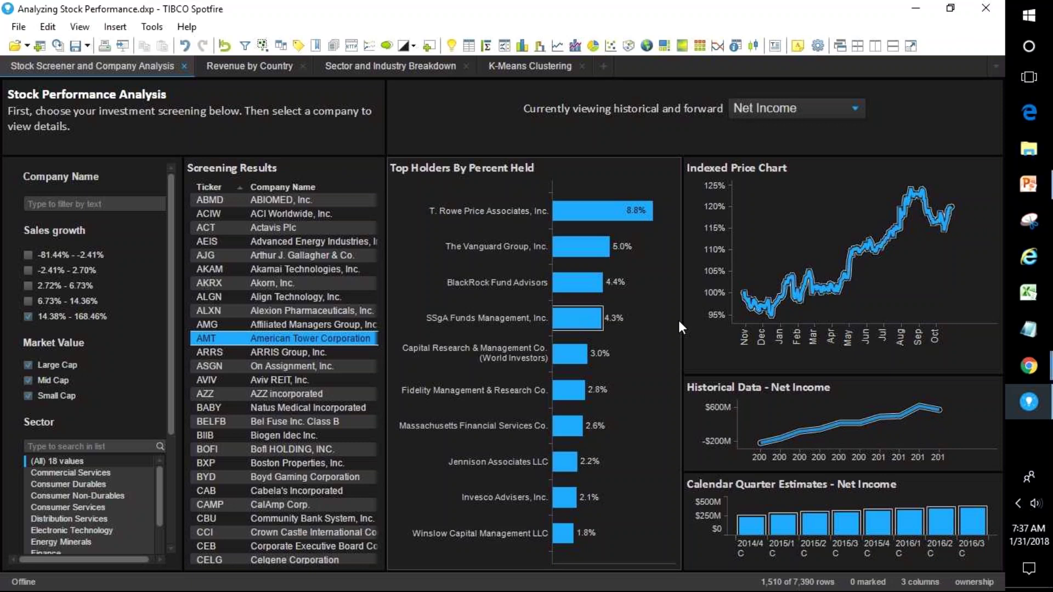
# Switch the historical and forward measure to EPS
pyautogui.click(825, 107)
pyautogui.click(782, 134)
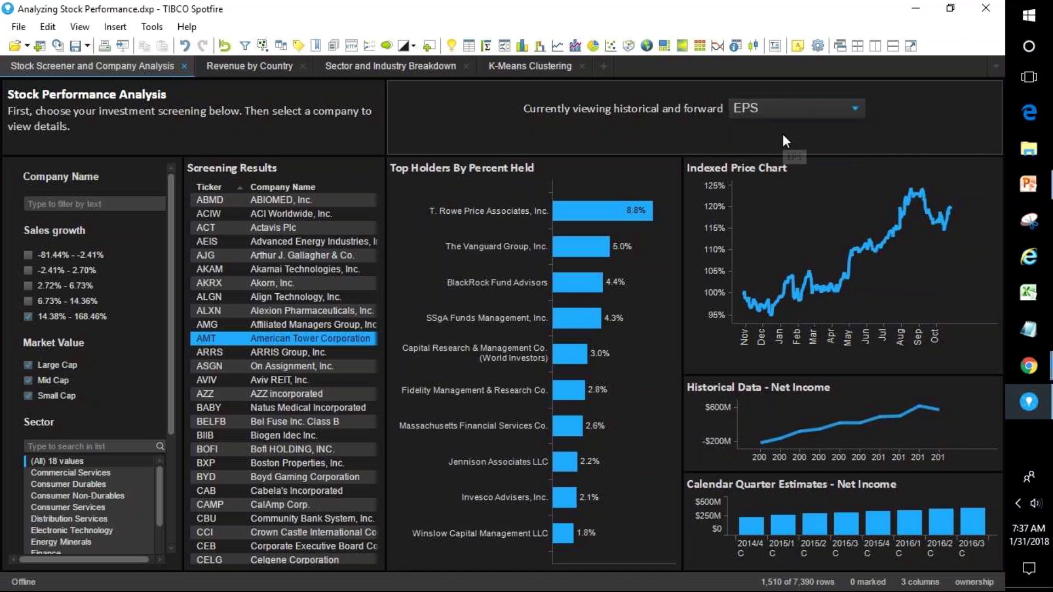
pyautogui.click(785, 111)
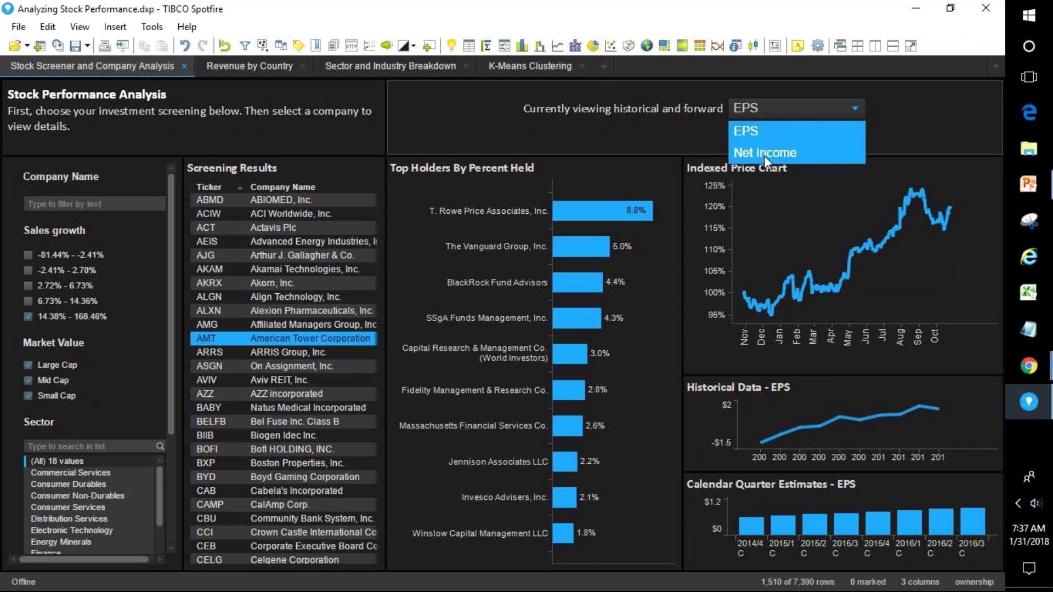
pyautogui.click(768, 117)
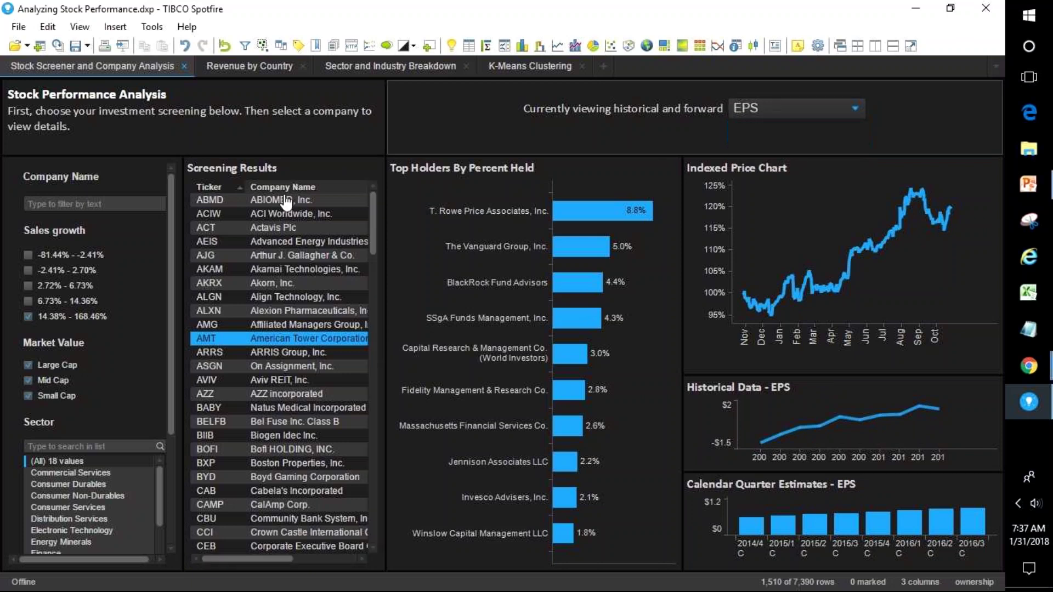
# Filter the sector to Commercial Services and mark its companies one by one, from Corporate Executive Board to TrueBlue, Inc
pyautogui.click(84, 473)
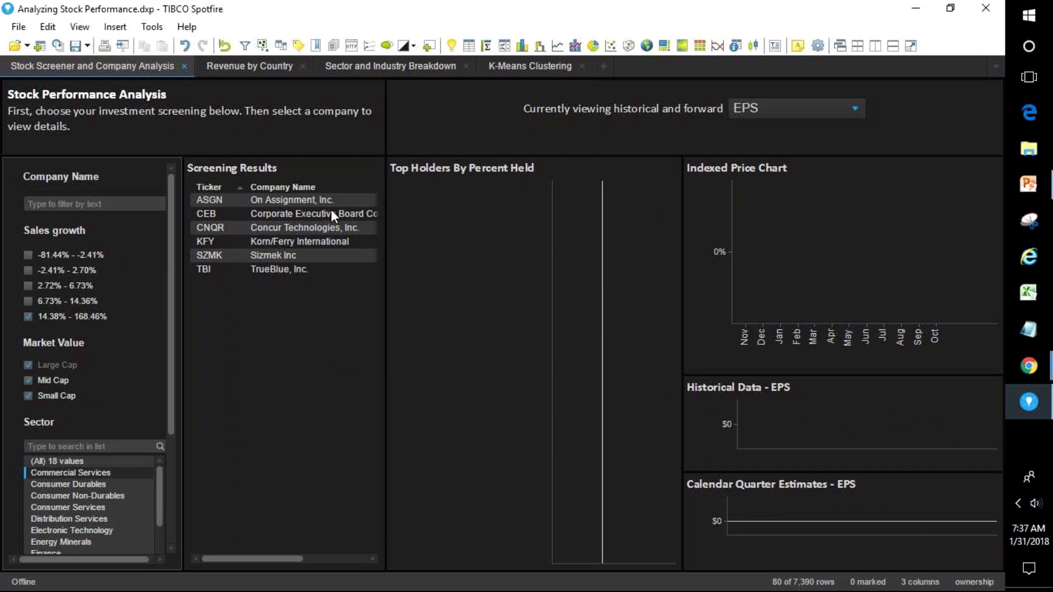
pyautogui.click(285, 215)
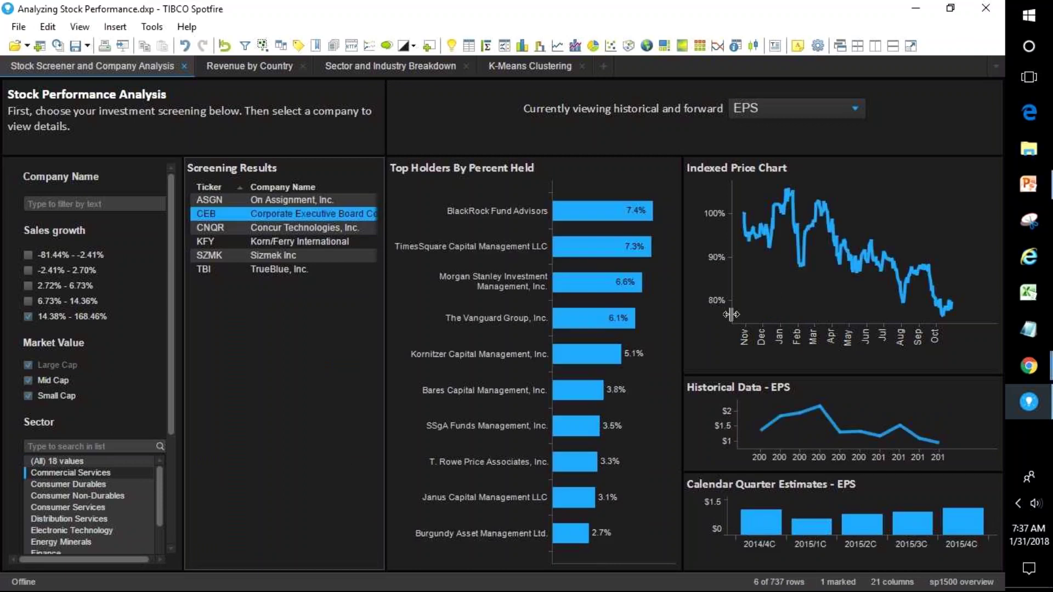
pyautogui.click(323, 227)
pyautogui.click(309, 241)
pyautogui.click(313, 255)
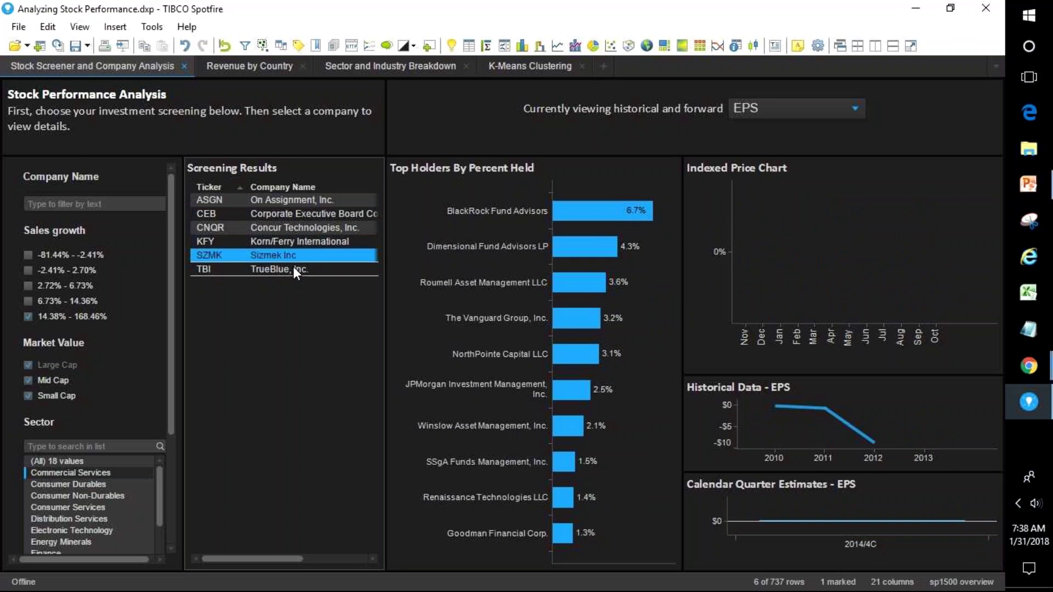
pyautogui.click(293, 268)
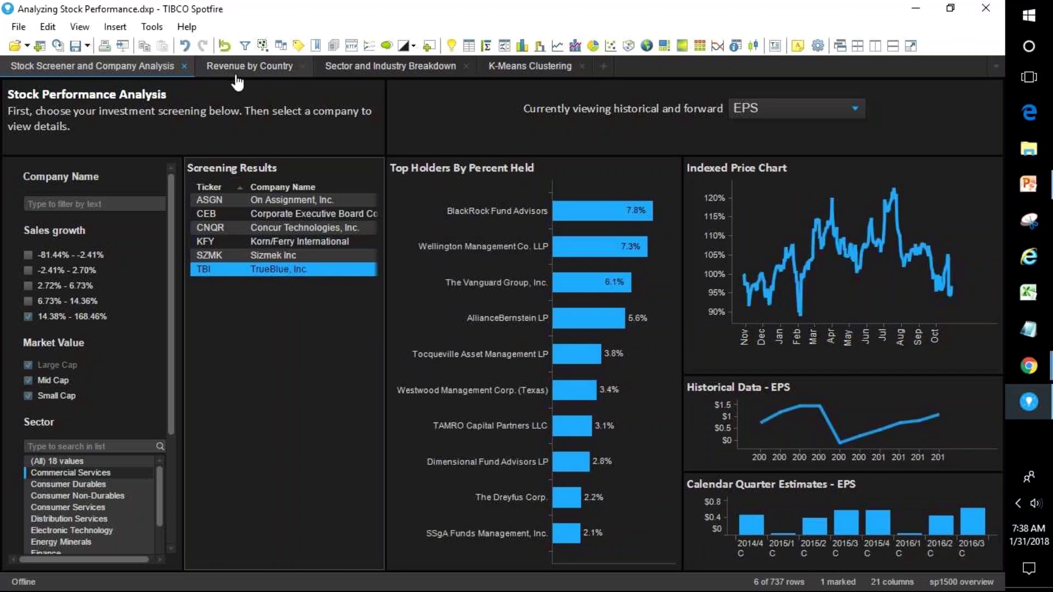
# Open the Revenue by Country page and examine the map's list of layers
pyautogui.click(241, 68)
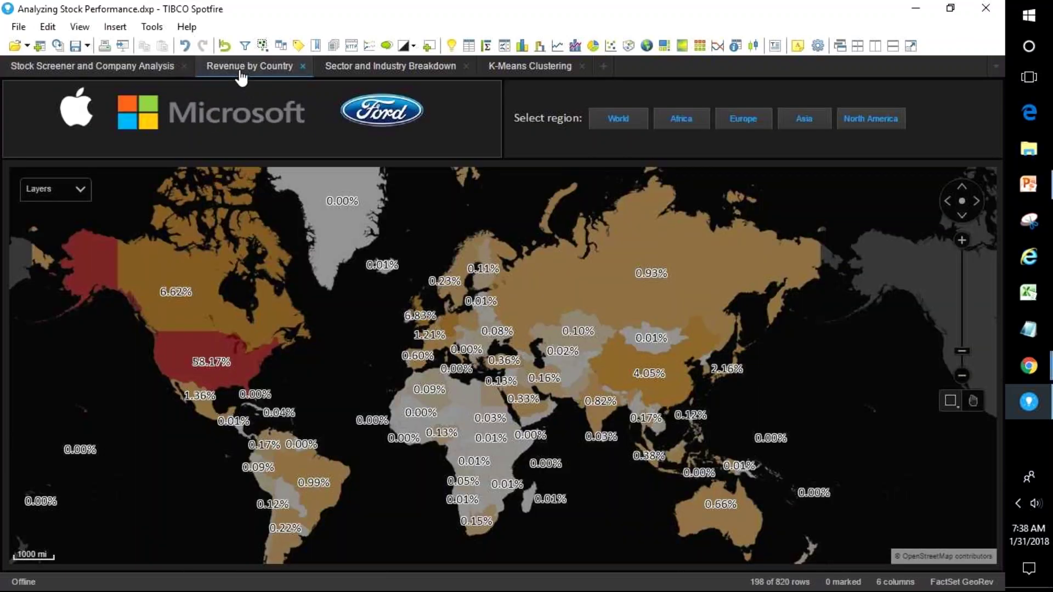
pyautogui.click(80, 195)
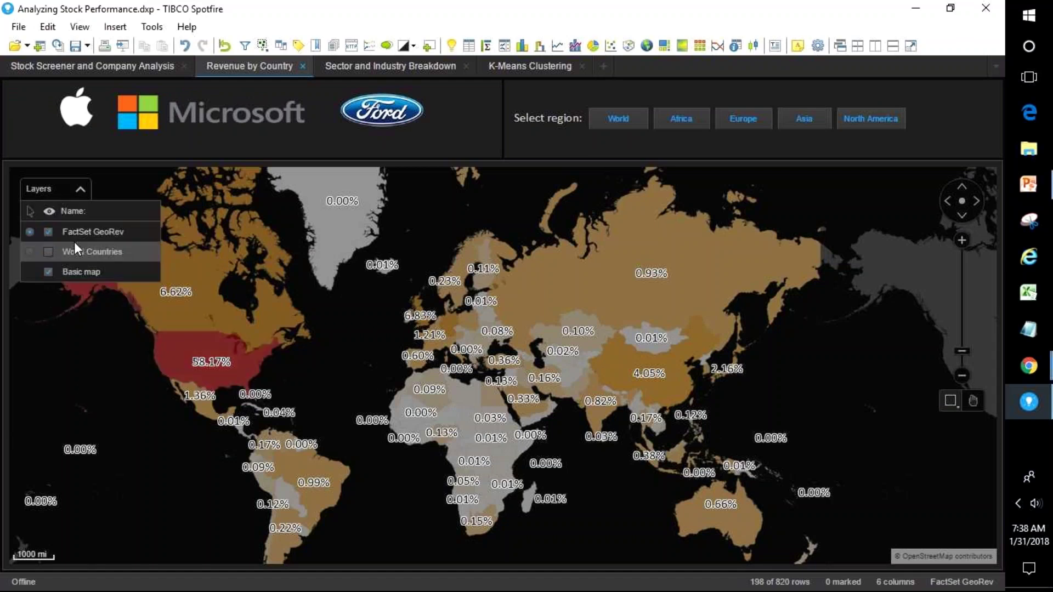
pyautogui.click(73, 193)
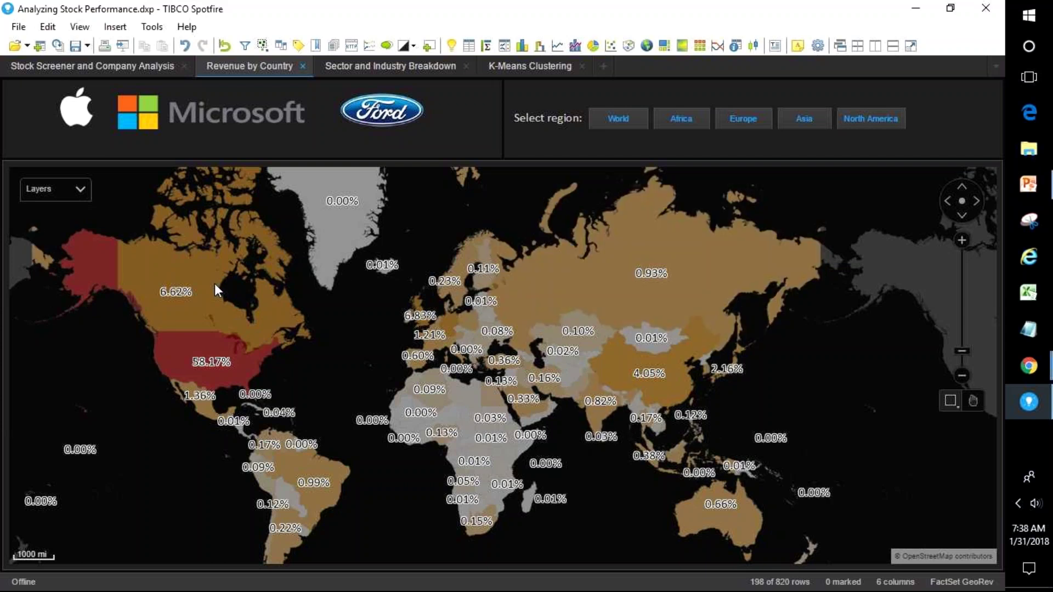
# Show North America, Europe and Africa in turn on the revenue map, ending with the World view
pyautogui.moveTo(199, 357)
pyautogui.click(863, 117)
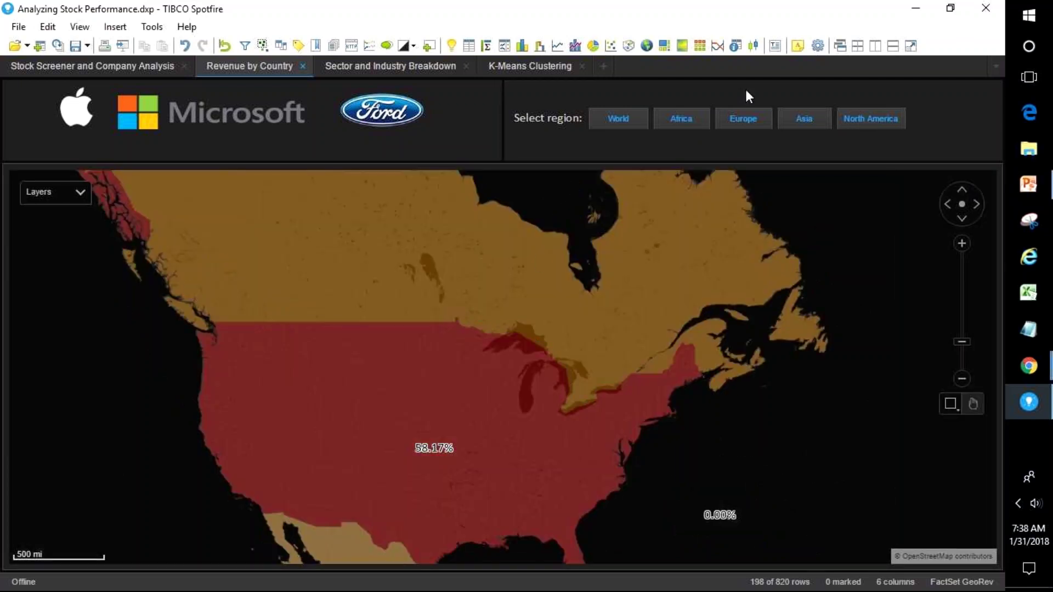
pyautogui.click(738, 122)
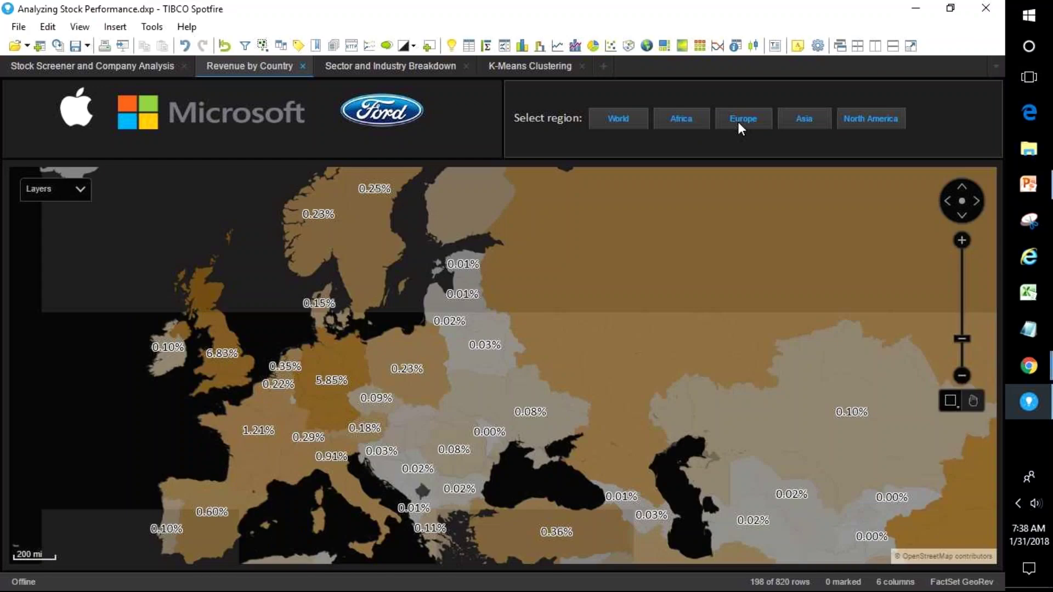
pyautogui.click(682, 119)
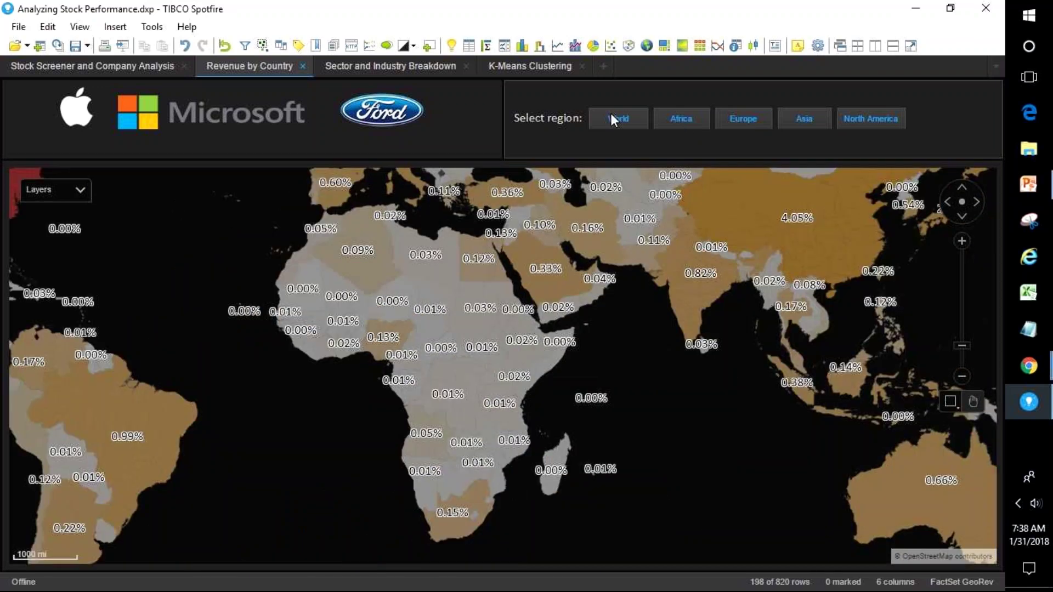
pyautogui.click(611, 113)
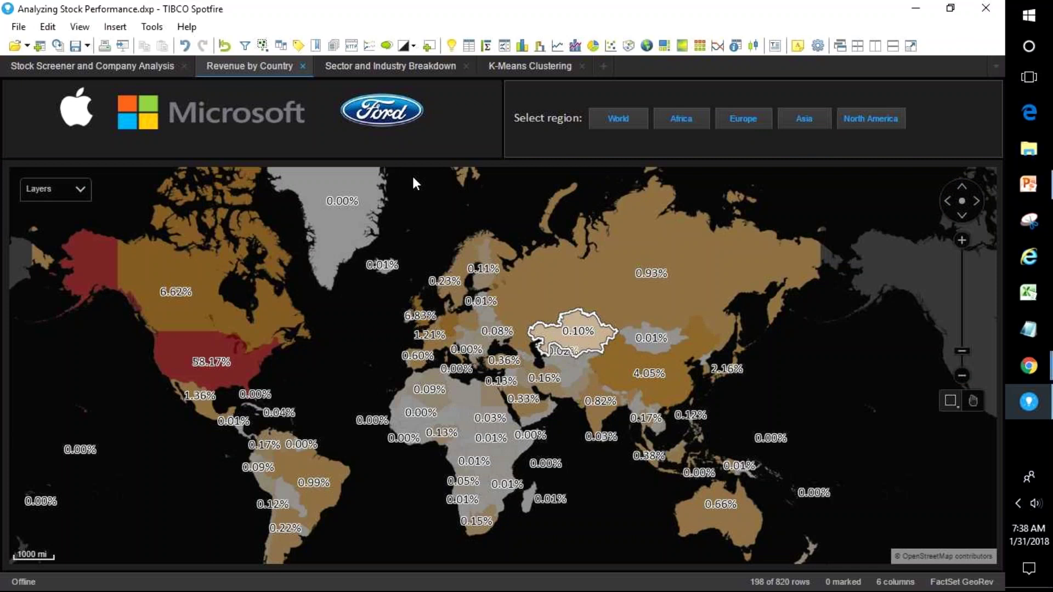
# View the Sector and Industry Breakdown treemap, and open the K-Means Clustering page
pyautogui.click(382, 73)
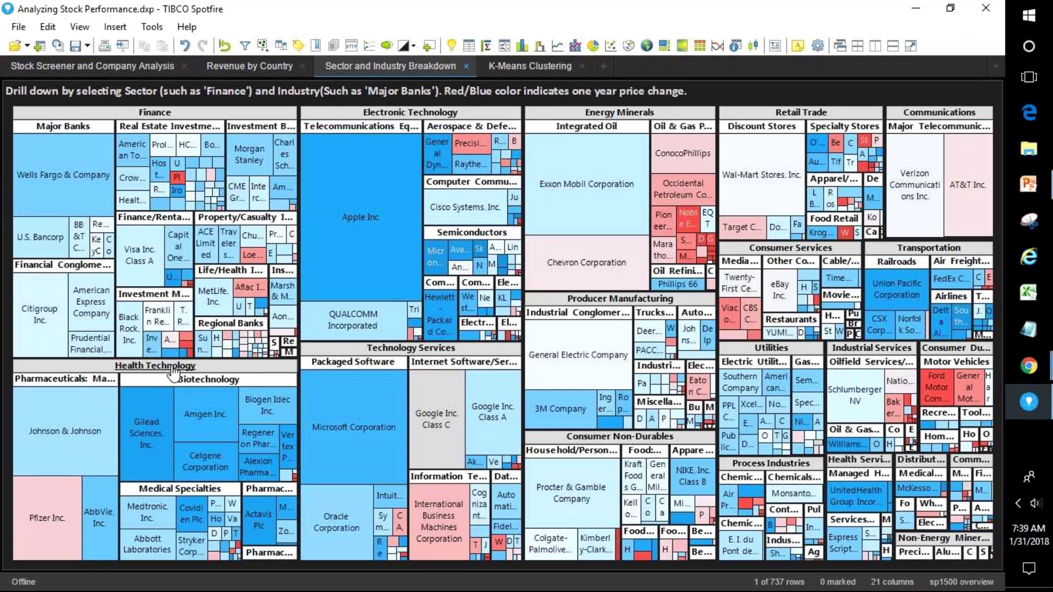
pyautogui.click(528, 71)
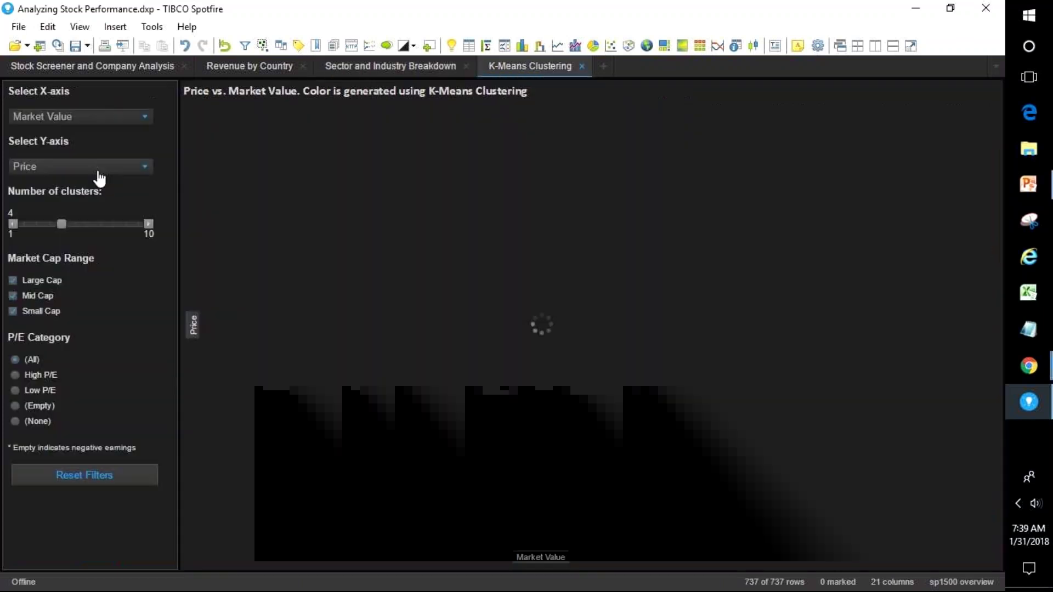
# Set the X-axis of the K-means clustering scatter plot to Volume
pyautogui.click(80, 118)
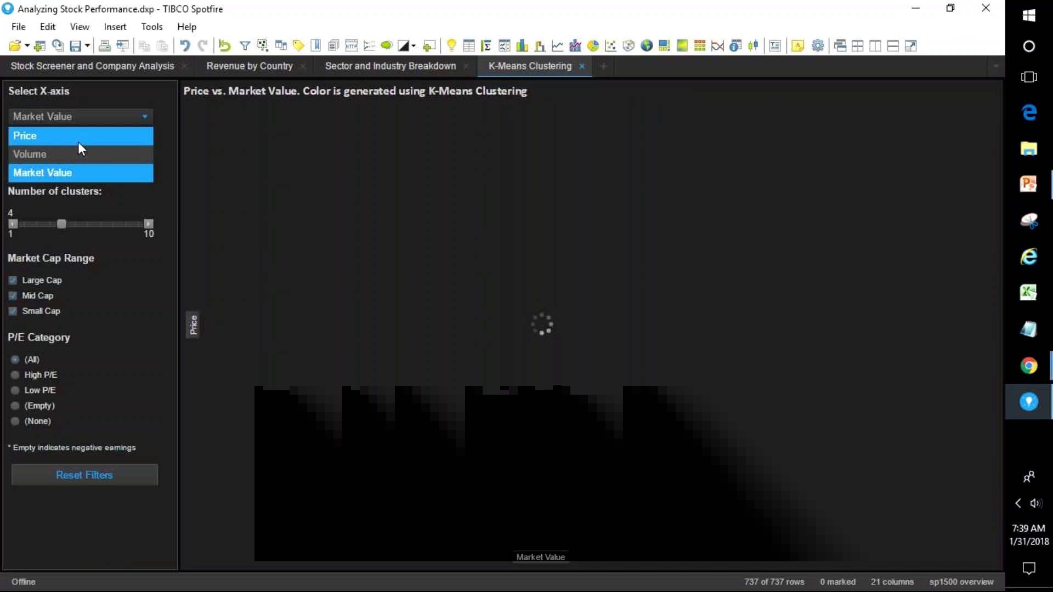
pyautogui.click(77, 174)
pyautogui.click(78, 173)
pyautogui.click(94, 147)
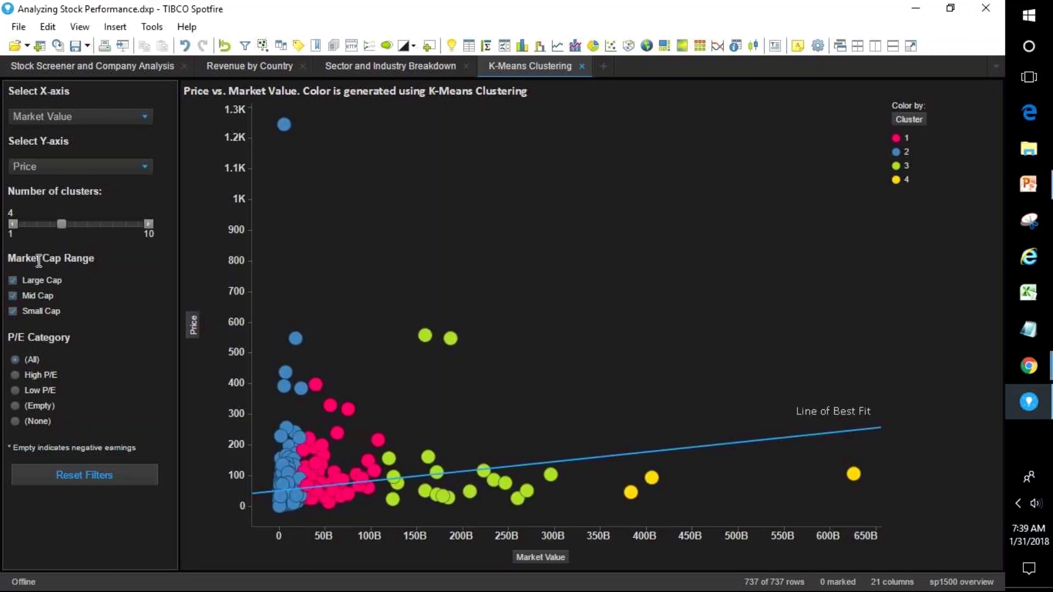
pyautogui.click(103, 122)
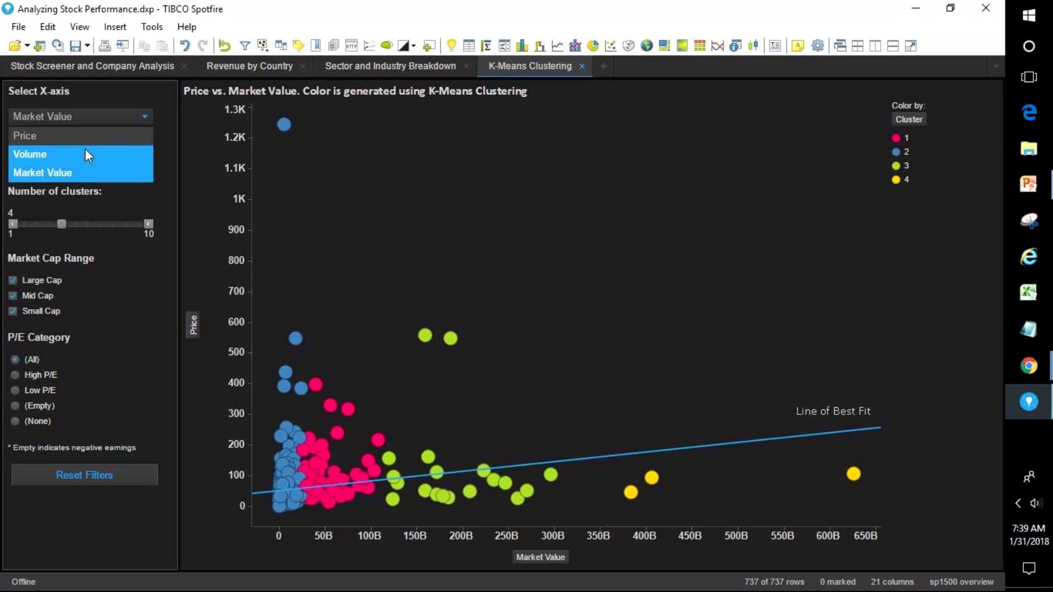
pyautogui.click(85, 150)
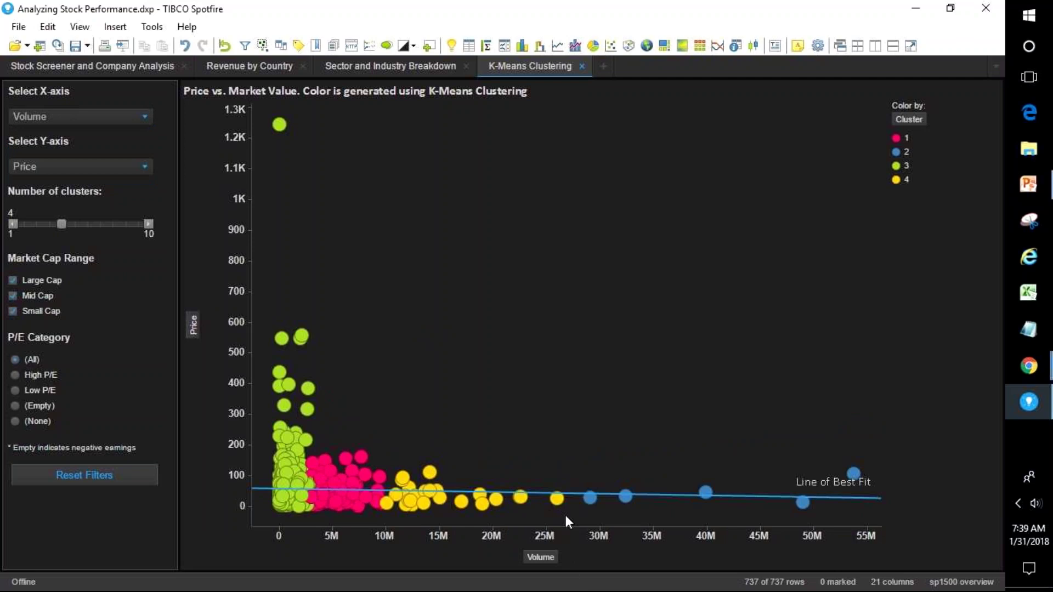
# Return to the Stock Screener and Company Analysis page and close the analysis without saving the changes
pyautogui.click(88, 68)
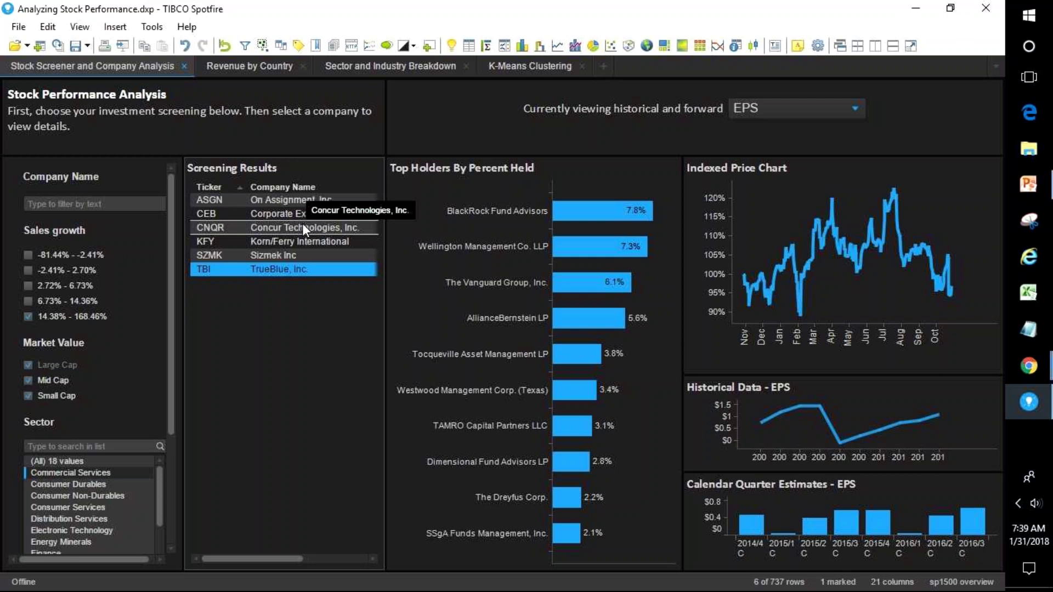
pyautogui.click(19, 27)
pyautogui.click(44, 77)
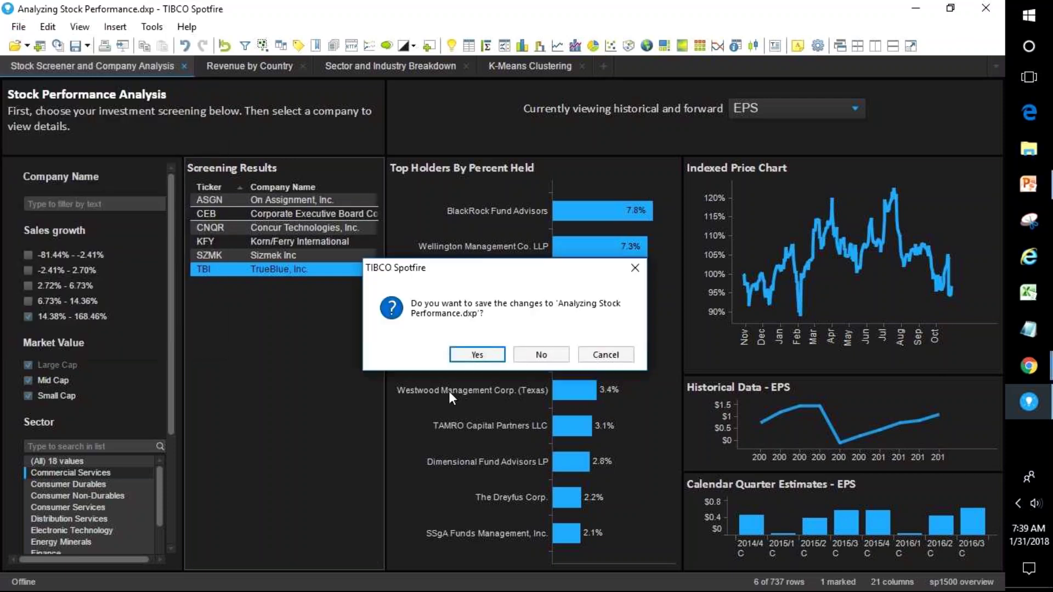
pyautogui.click(541, 356)
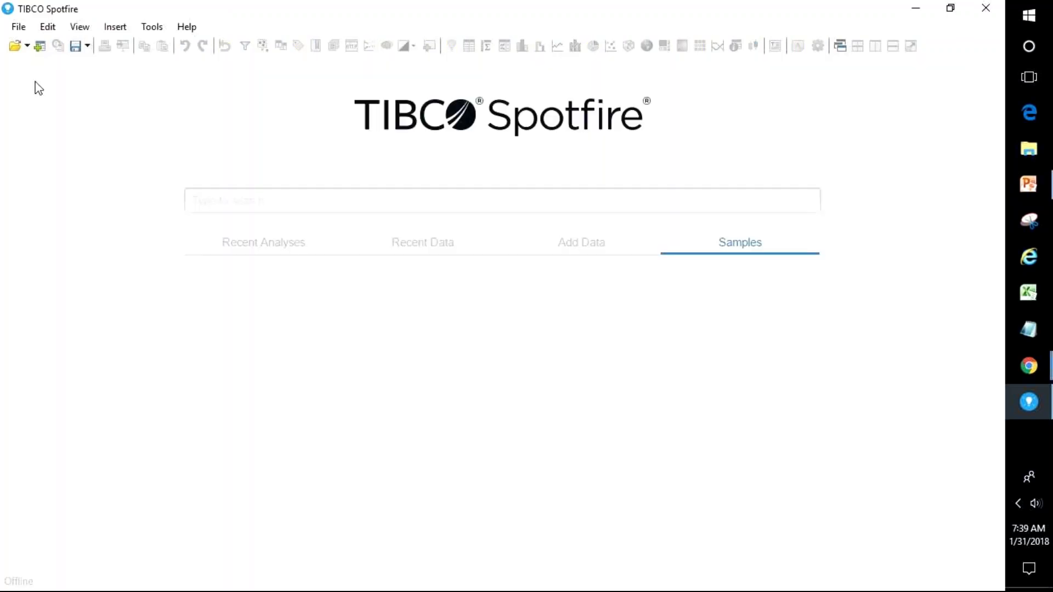
# Load the Orders worksheet of Sample - Superstore Subset (Excel).xlsx from file as a new imported data table
pyautogui.click(21, 28)
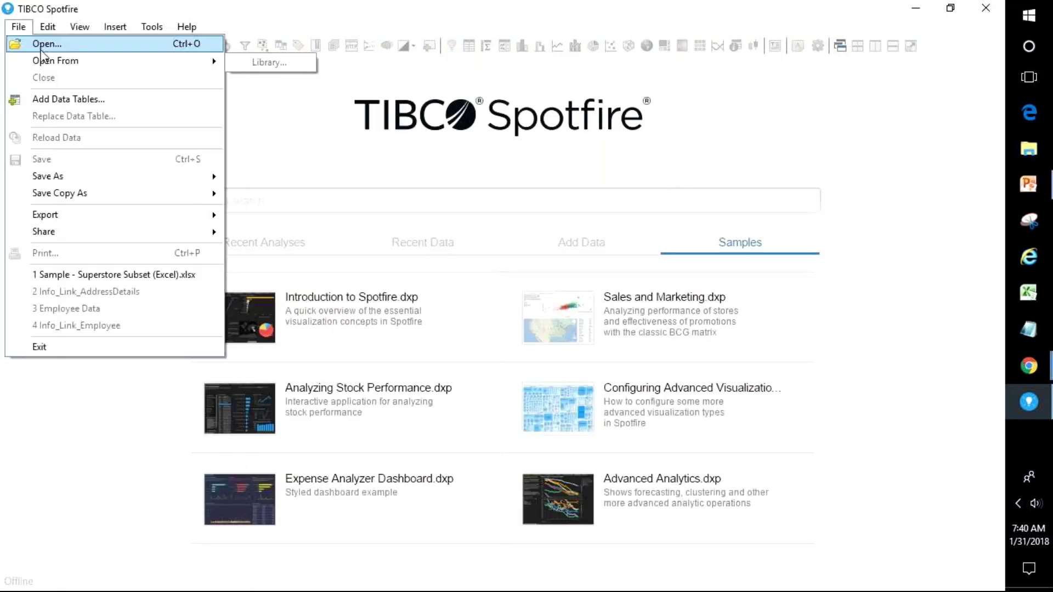
pyautogui.click(48, 101)
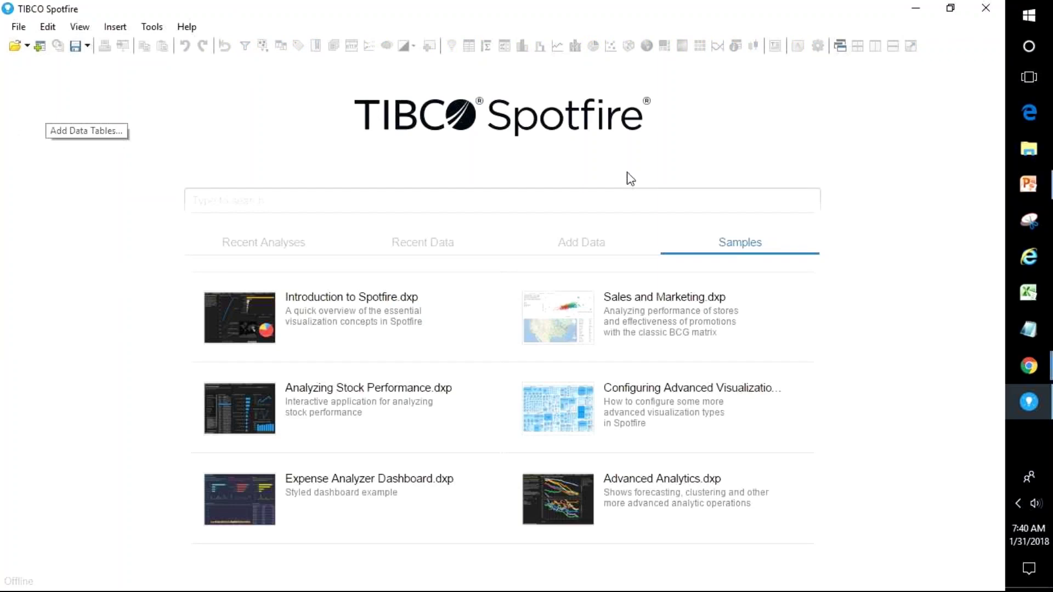
pyautogui.click(691, 95)
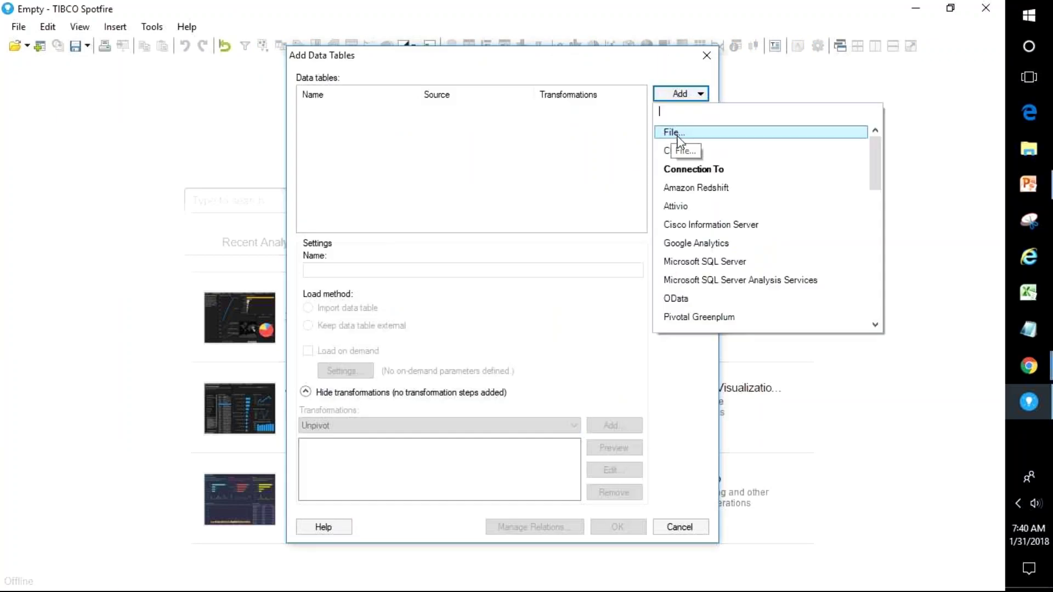
pyautogui.click(678, 134)
pyautogui.click(219, 191)
pyautogui.doubleClick(219, 191)
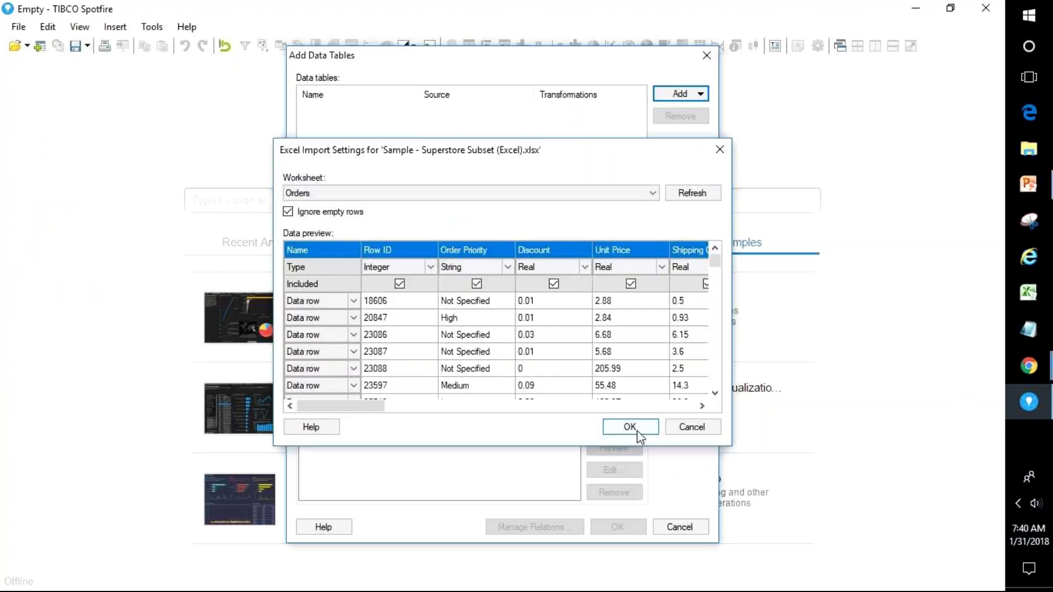
pyautogui.click(630, 428)
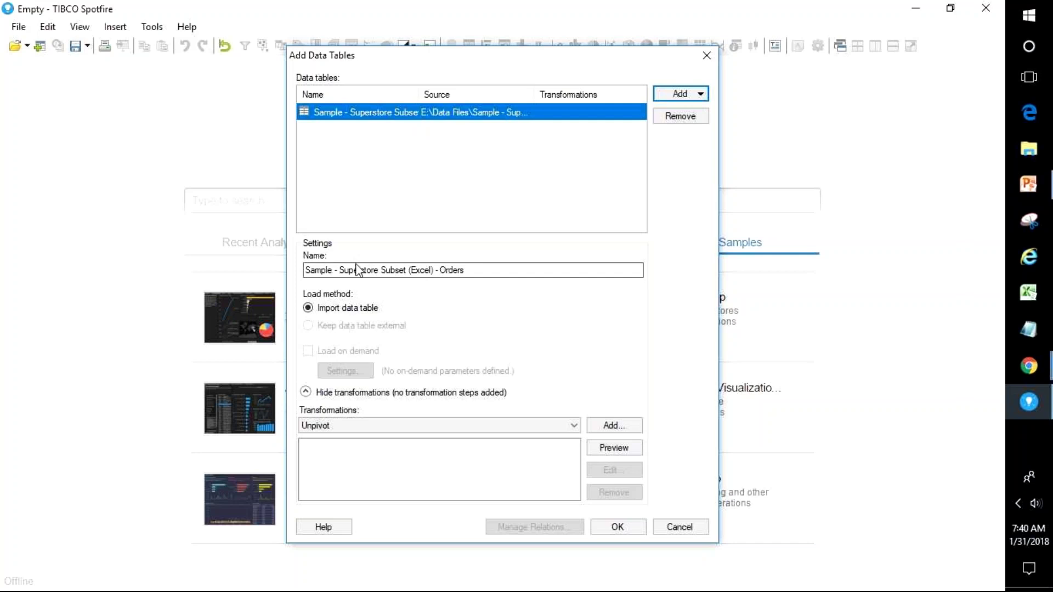
pyautogui.click(628, 530)
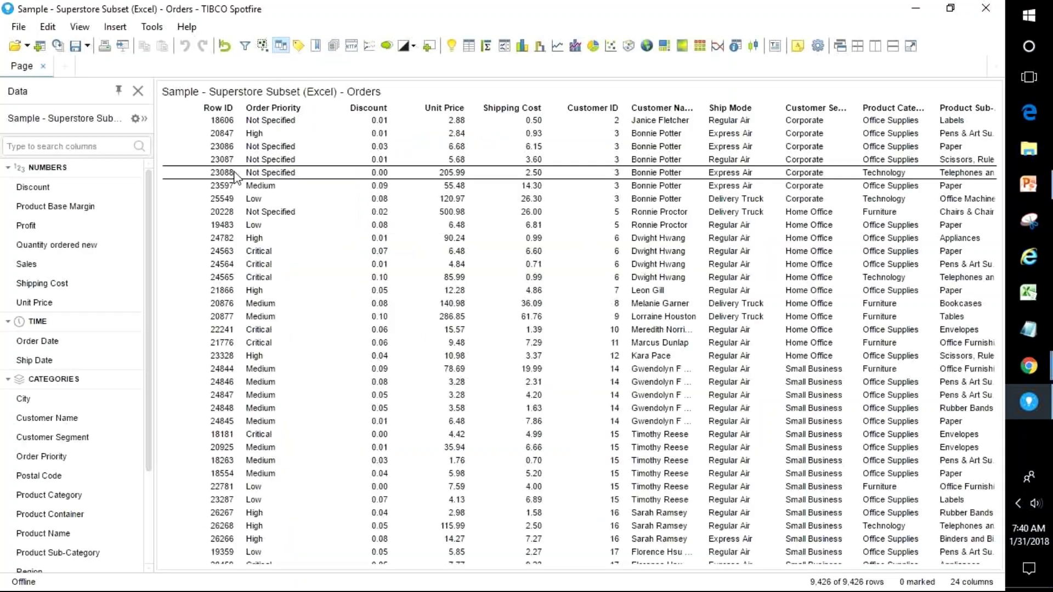
# Hide the data column list and add a bar chart showing Sales per Product Sub-Category
pyautogui.click(138, 91)
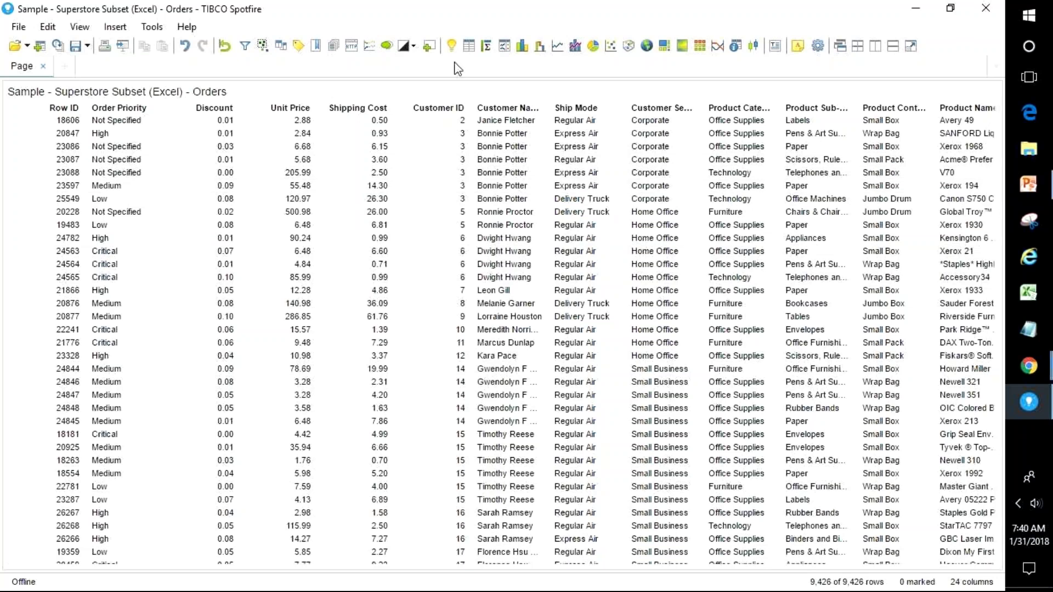
pyautogui.click(521, 47)
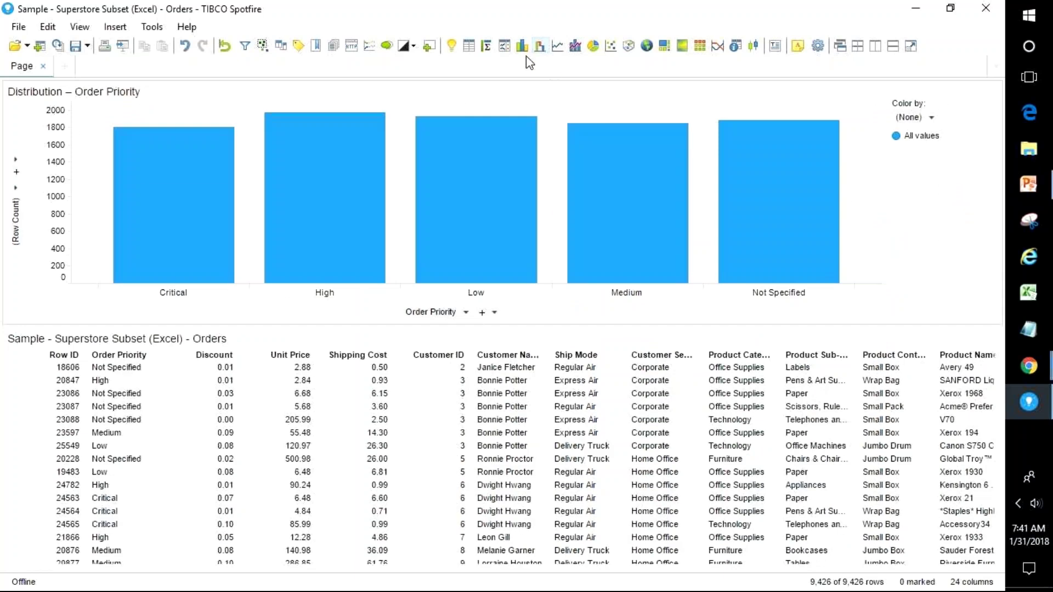
pyautogui.click(20, 196)
pyautogui.write('sa')
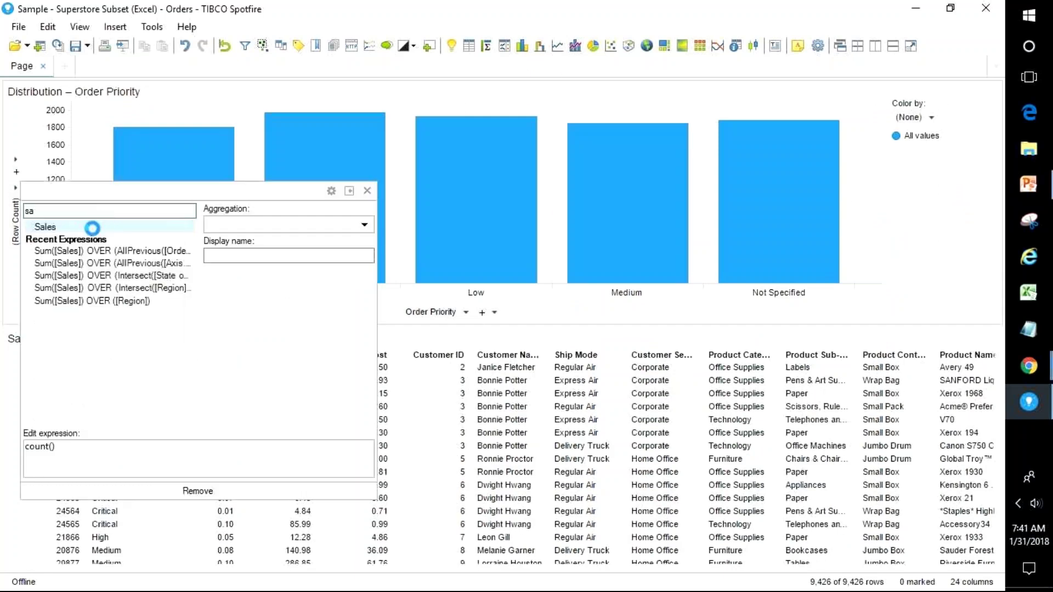
pyautogui.click(455, 312)
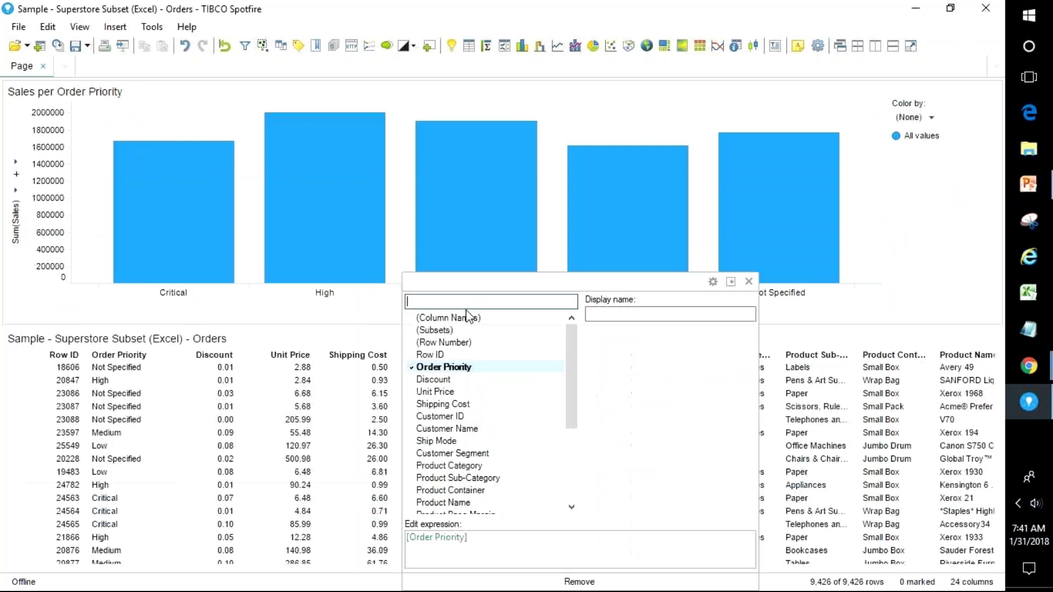
pyautogui.click(473, 479)
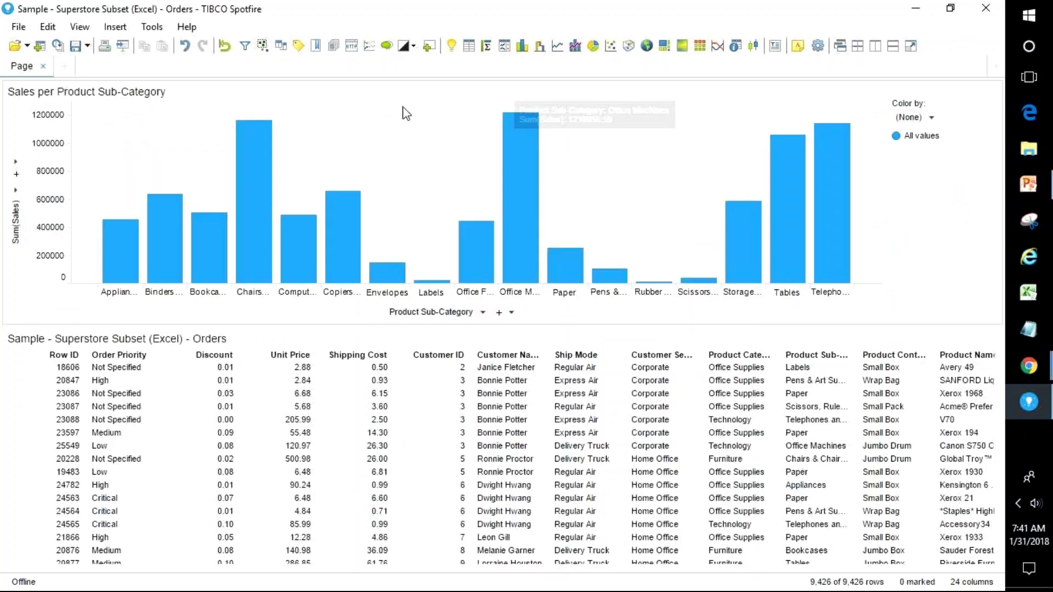
# Color the bars by Product Category and remove the Orders table visualization from the page
pyautogui.click(934, 118)
pyautogui.click(685, 338)
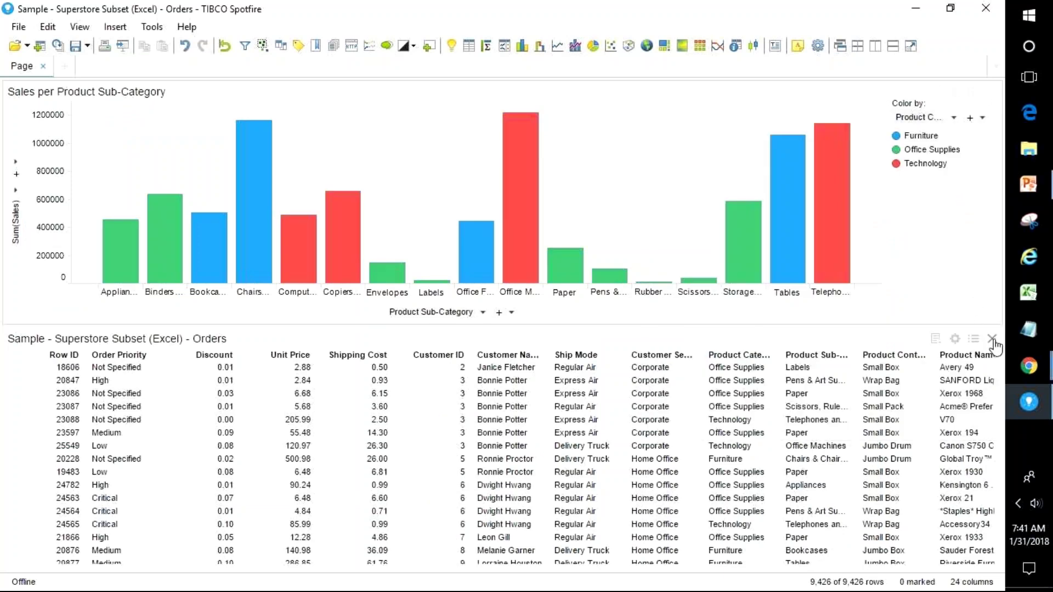
pyautogui.click(992, 339)
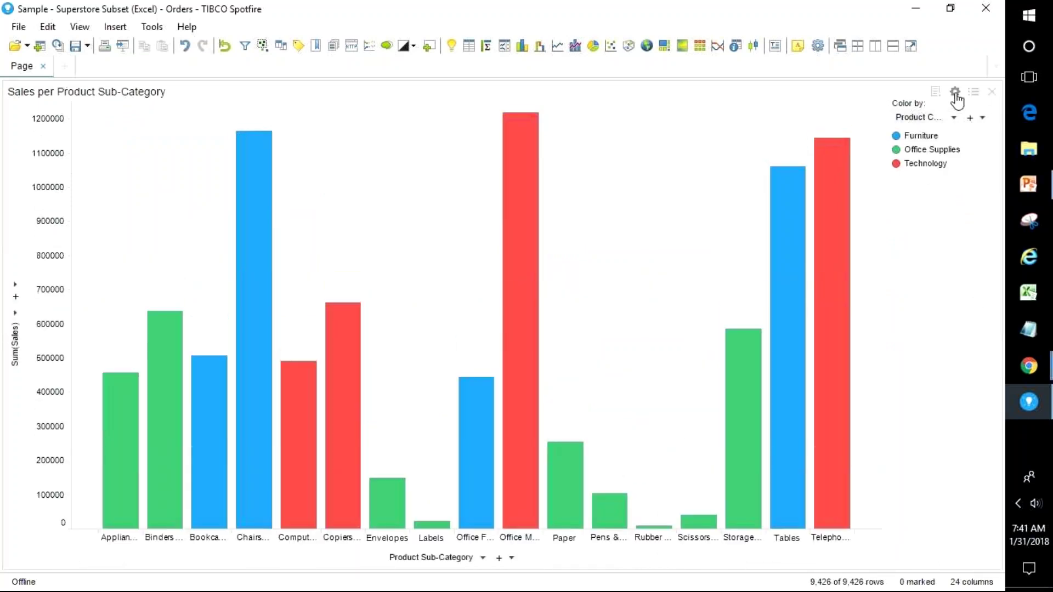
# Turn on value labels for all bars in the Sales per Product Sub-Category chart's properties
pyautogui.doubleClick(543, 192)
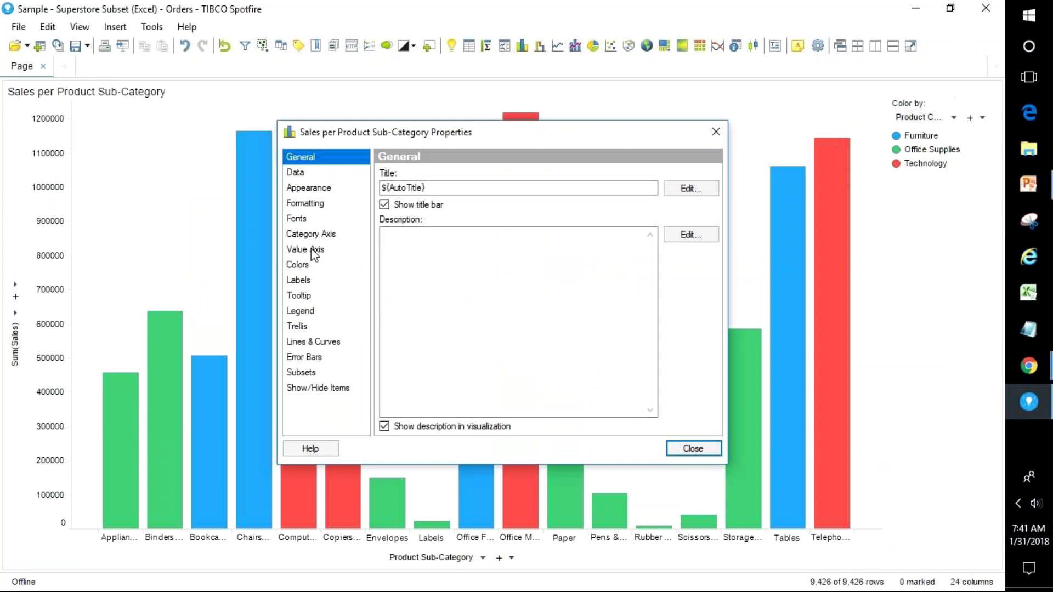
pyautogui.click(306, 280)
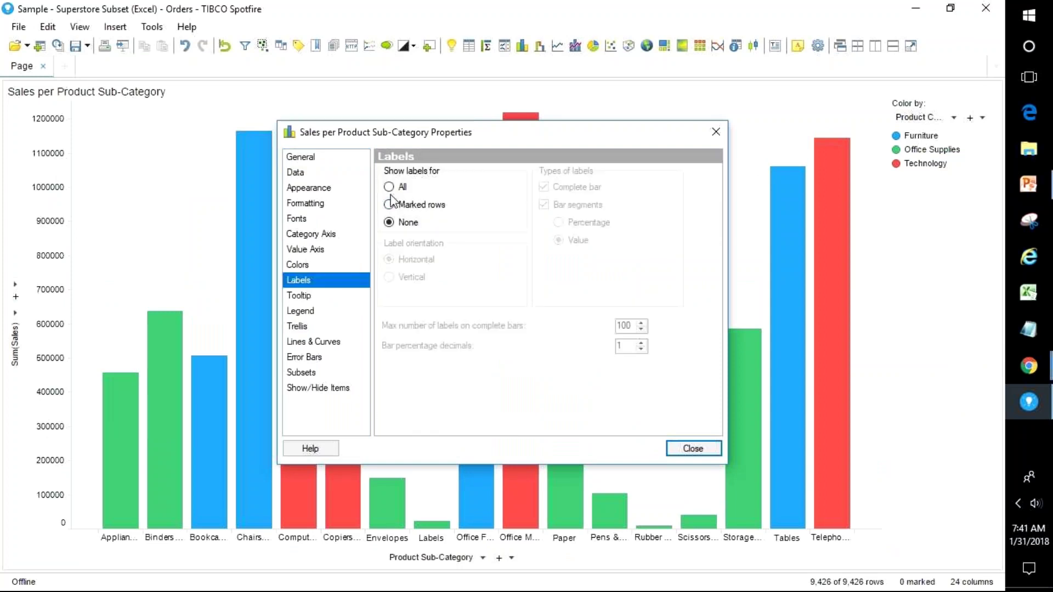
pyautogui.click(390, 205)
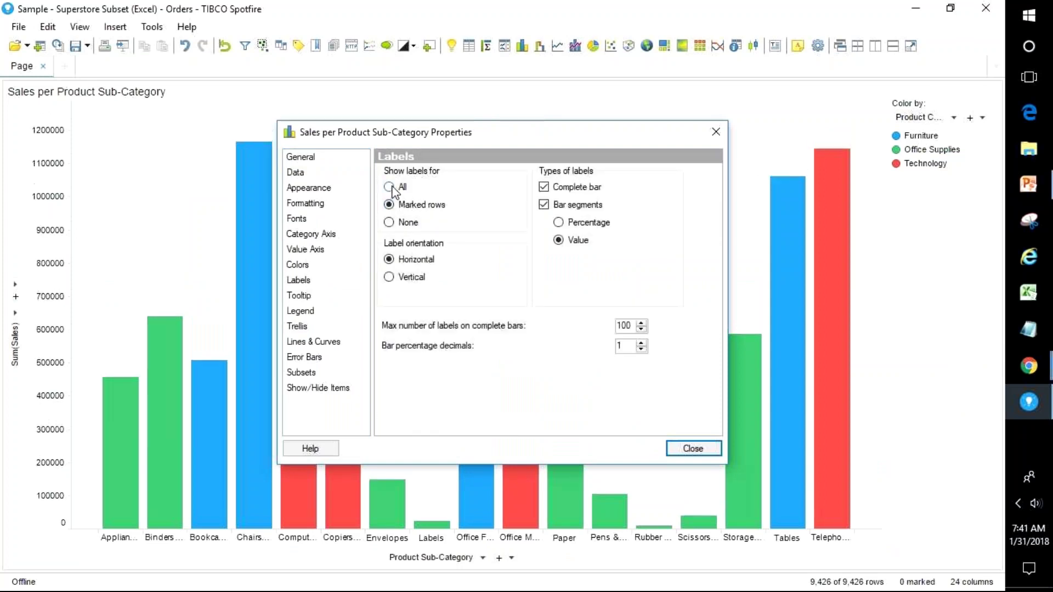
pyautogui.click(389, 187)
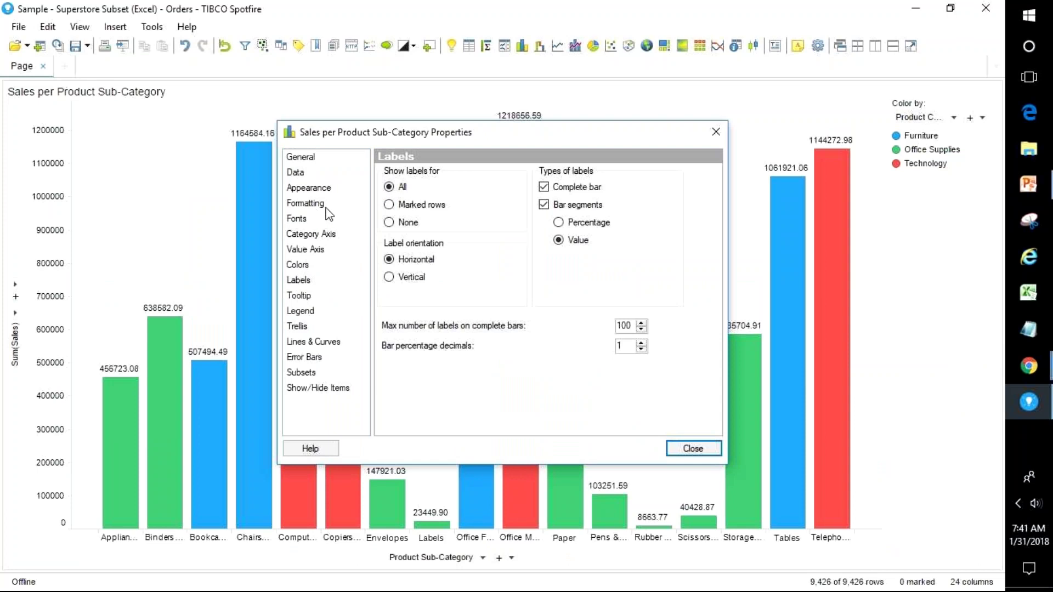
pyautogui.click(693, 448)
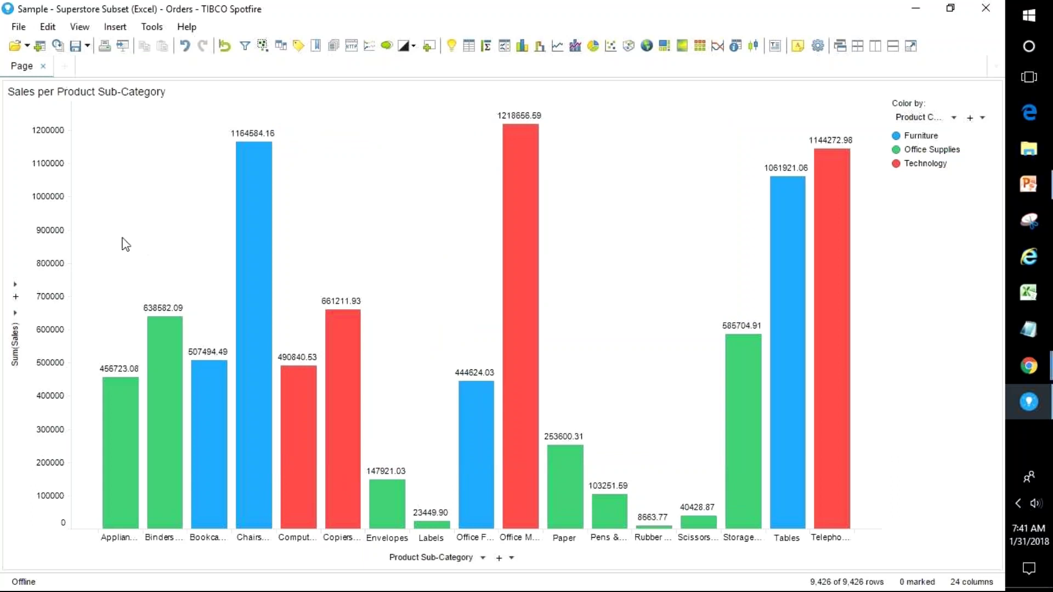
pyautogui.moveTo(260, 250)
pyautogui.click(18, 27)
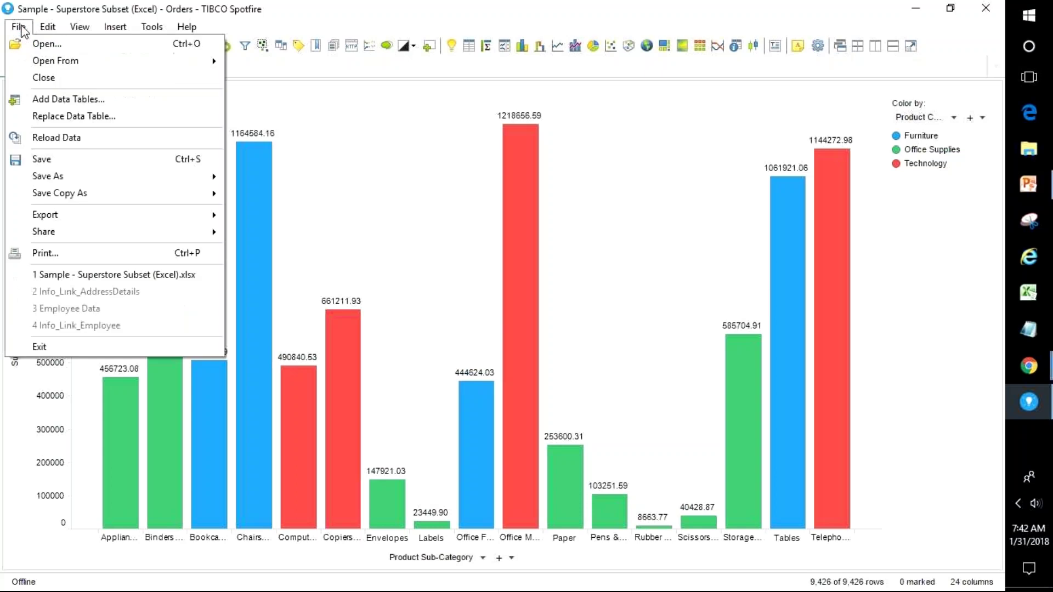
pyautogui.click(368, 161)
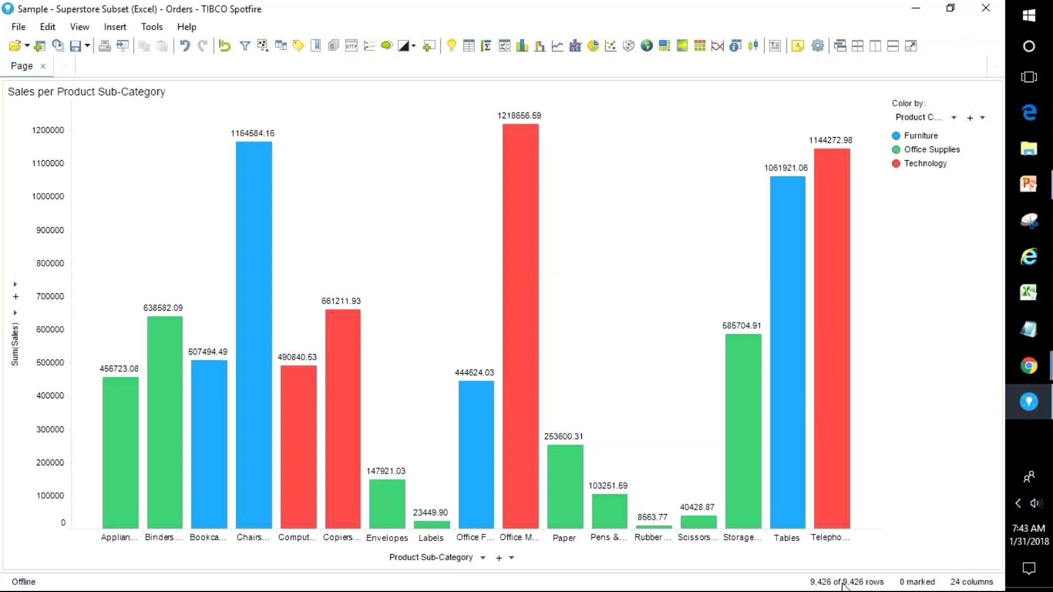
pyautogui.moveTo(844, 587)
pyautogui.click(19, 26)
pyautogui.click(269, 135)
pyautogui.click(48, 27)
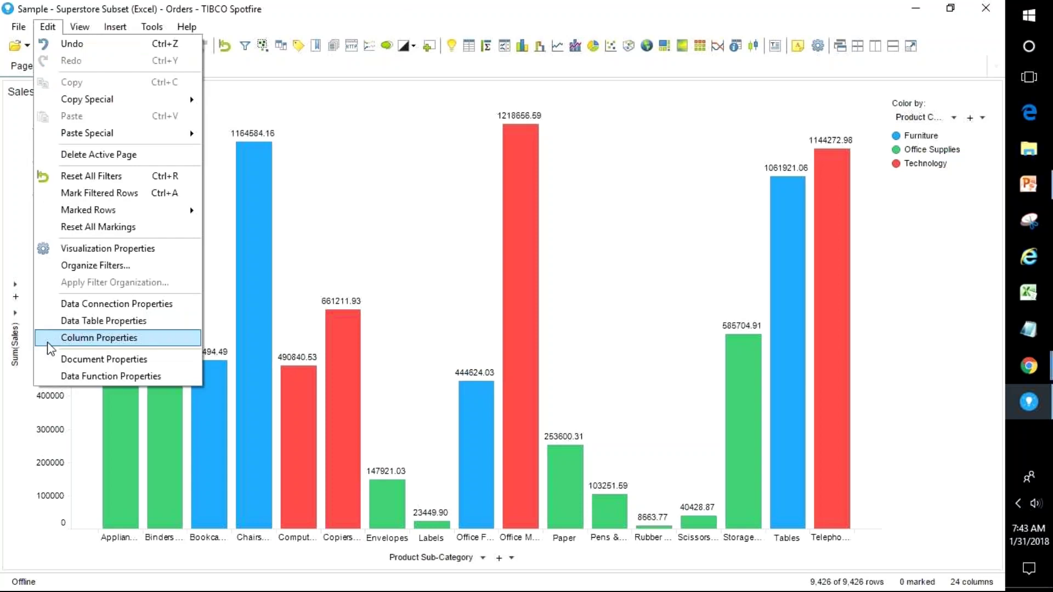
pyautogui.click(98, 334)
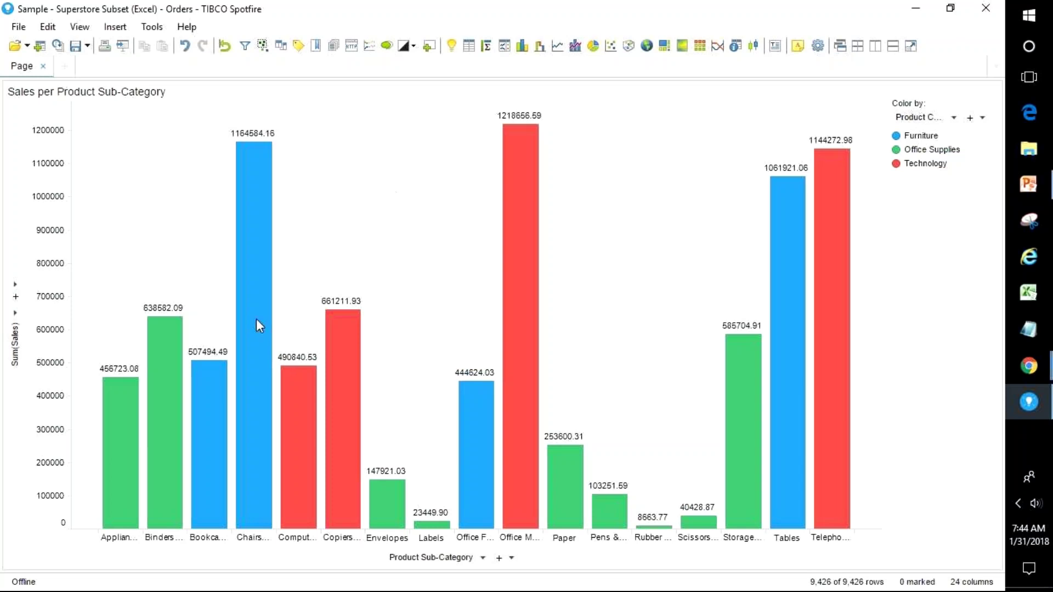
# Store the Orders data table as Embedded in analysis in its data table properties and apply the change
pyautogui.click(47, 30)
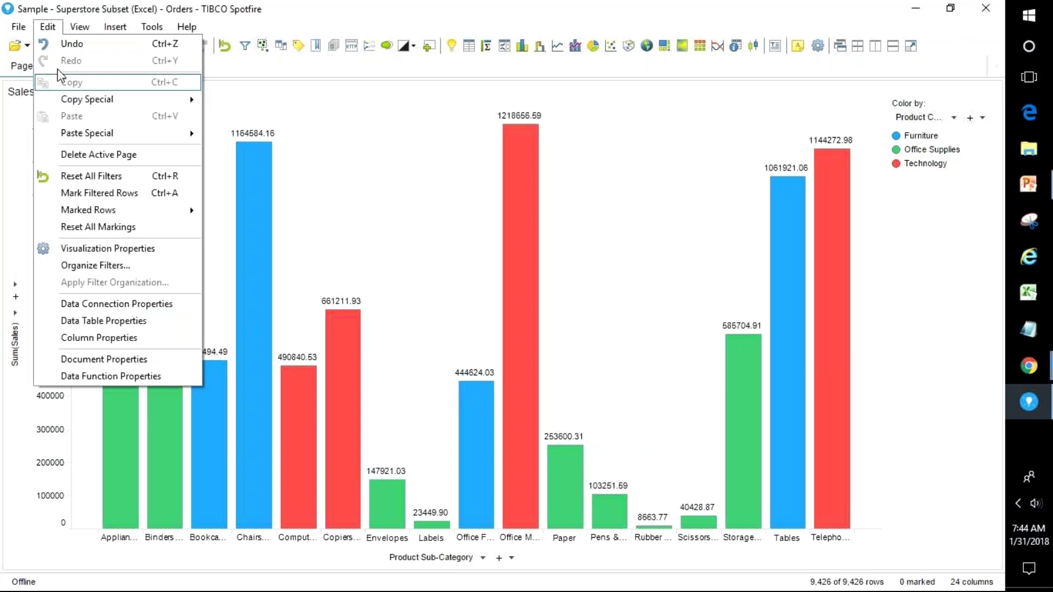
pyautogui.click(96, 321)
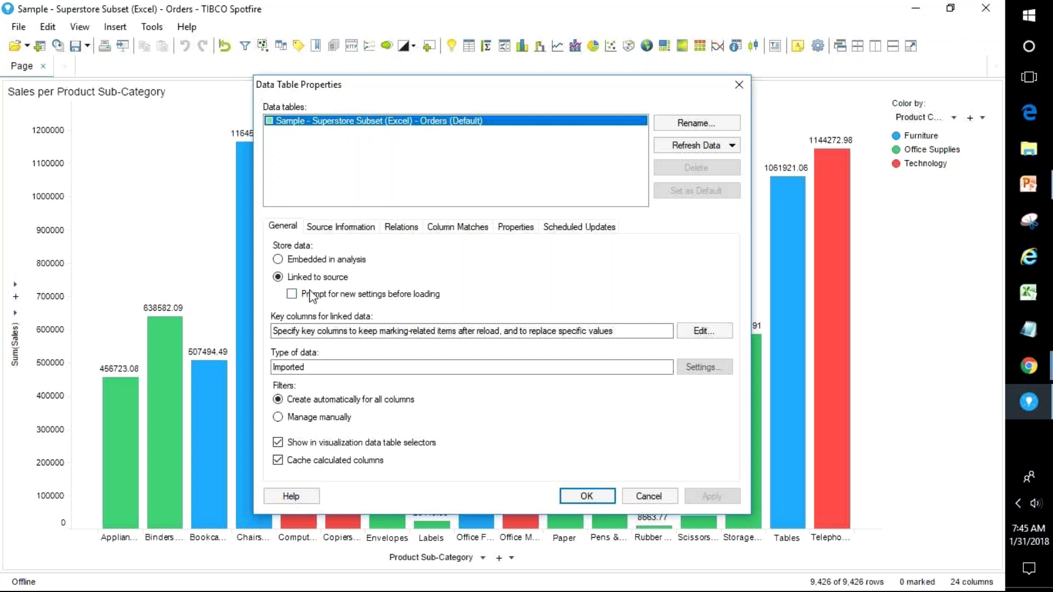
pyautogui.click(280, 260)
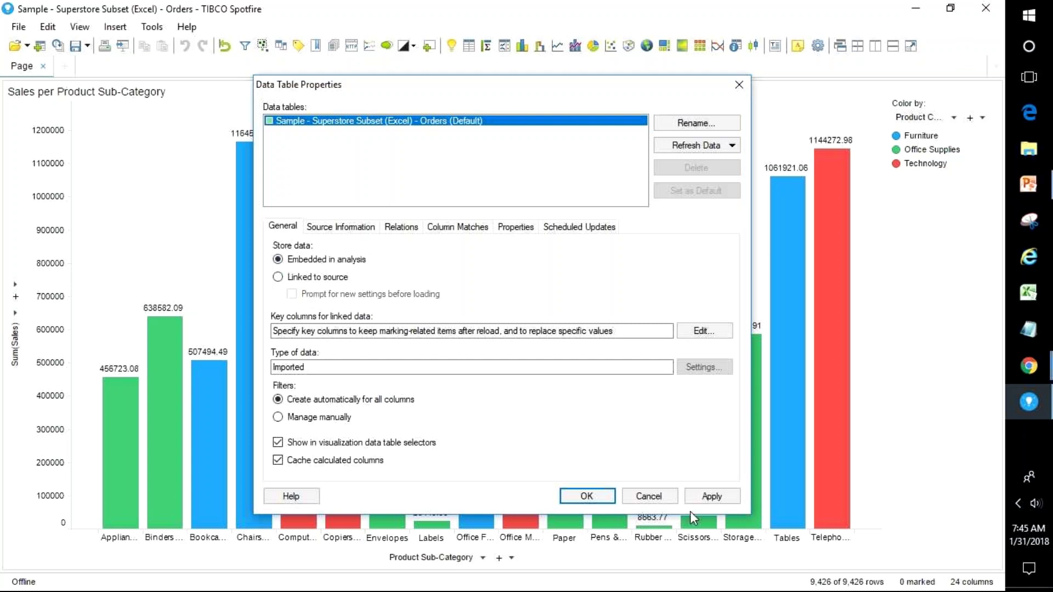
pyautogui.click(713, 498)
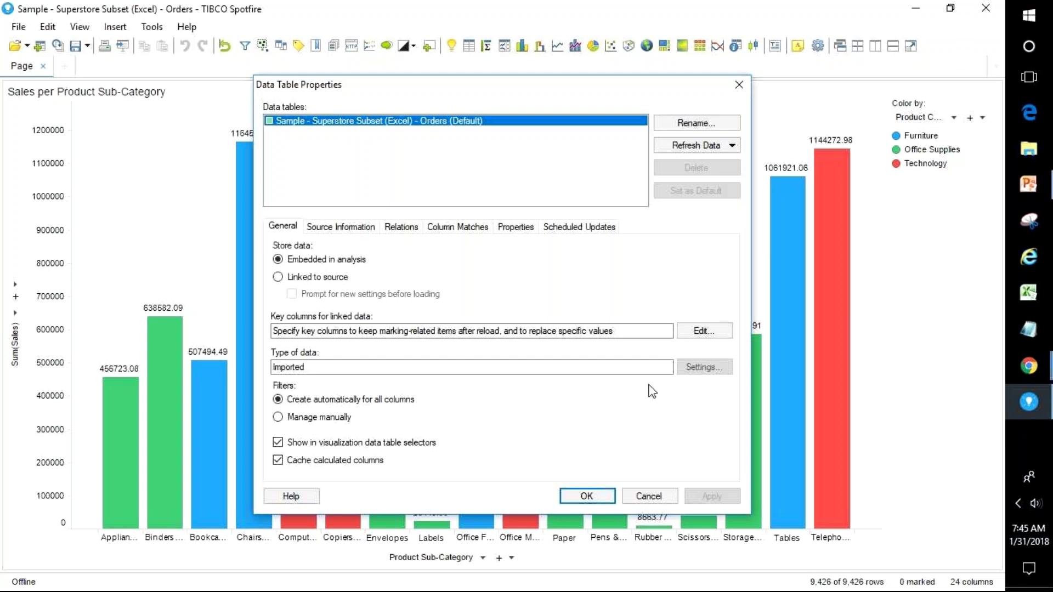
# Accept the Orders data table properties and close the dialog
pyautogui.click(587, 496)
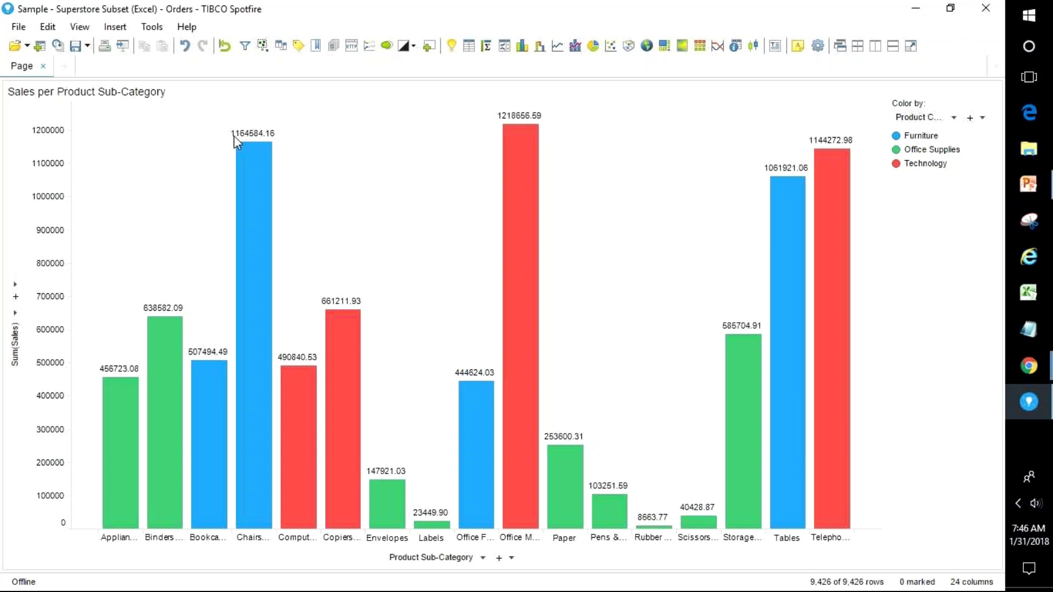
# Examine Spotfire's tool commands for library and user administration, managing data connections and Information Designer
pyautogui.moveTo(241, 139)
pyautogui.click(152, 27)
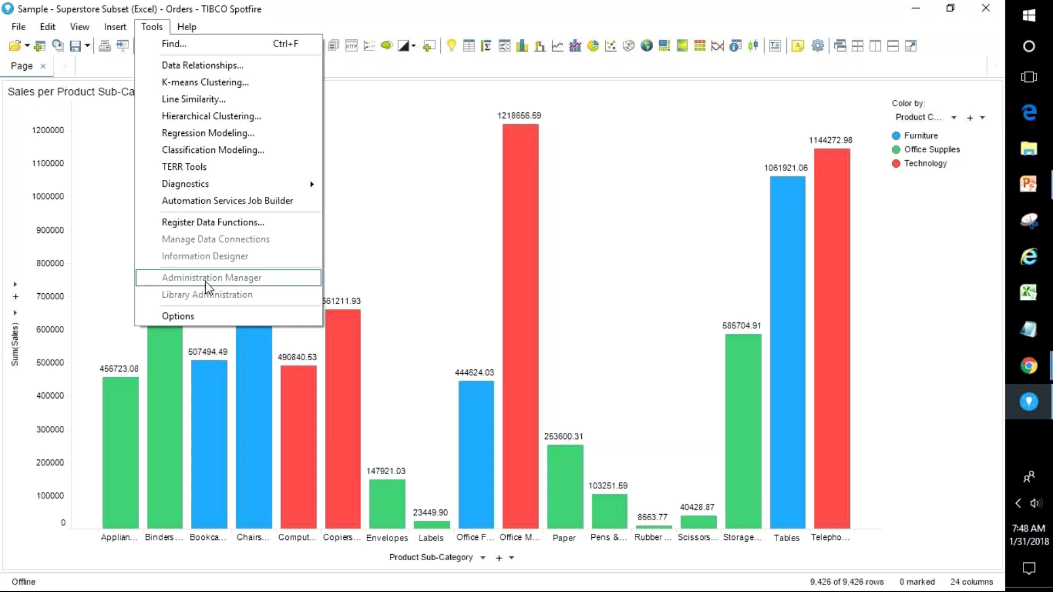
pyautogui.click(336, 256)
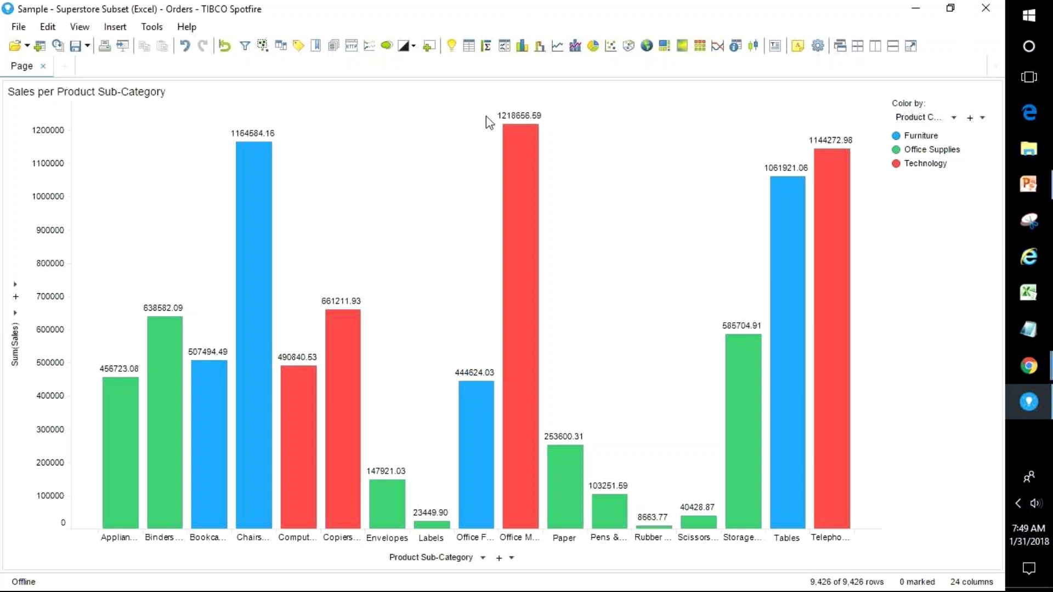
pyautogui.moveTo(500, 120)
pyautogui.click(151, 26)
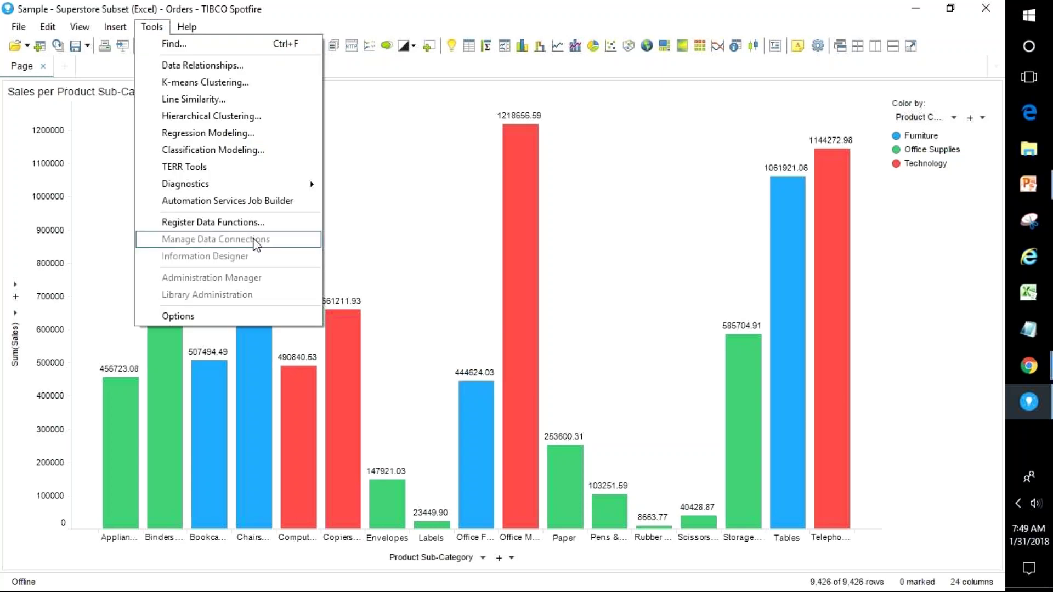
pyautogui.click(371, 239)
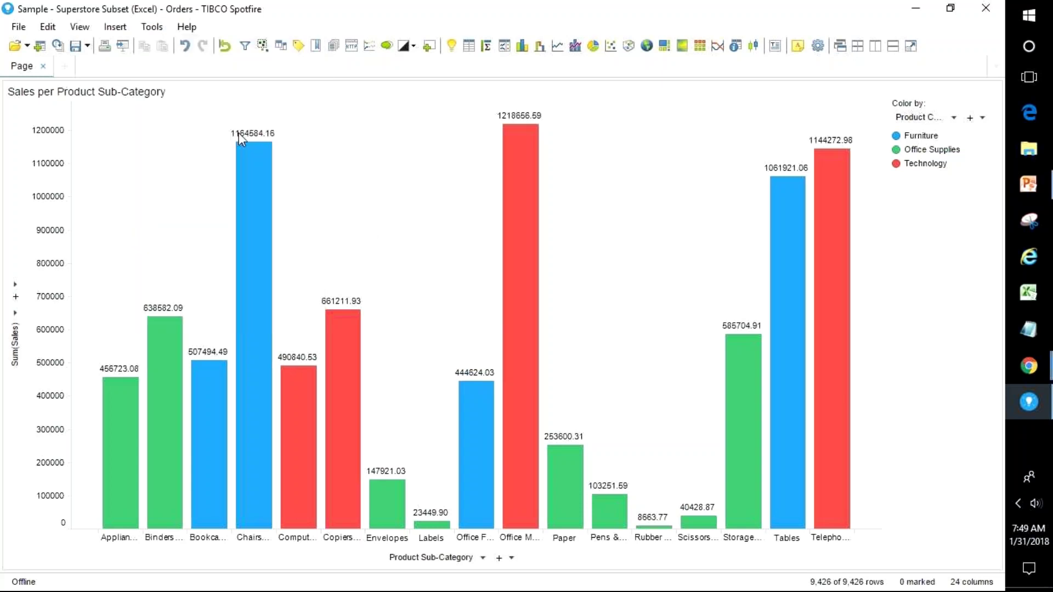
pyautogui.moveTo(238, 132)
pyautogui.click(144, 33)
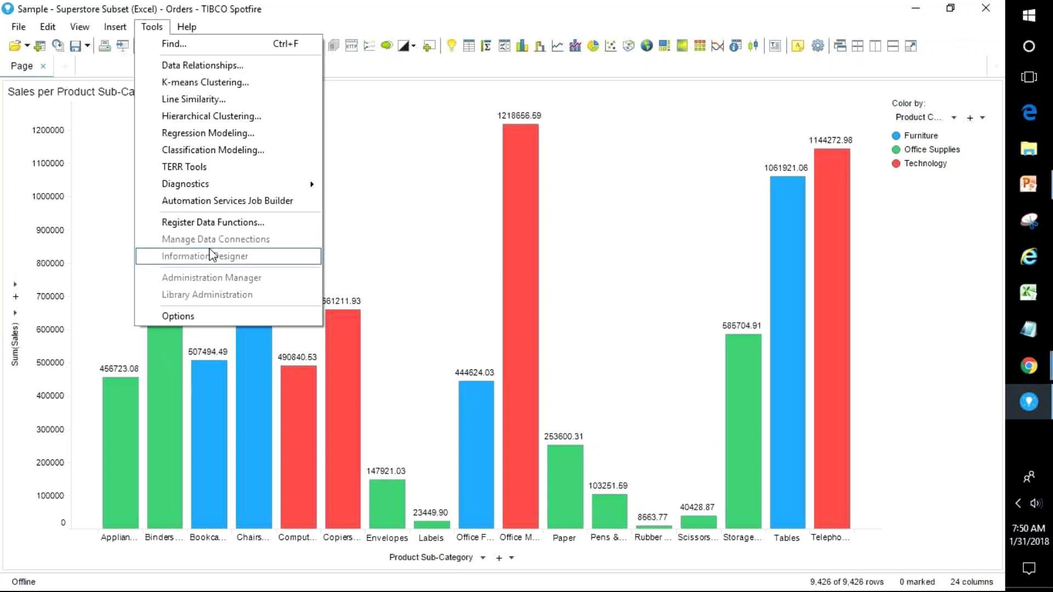
pyautogui.click(106, 3)
pyautogui.click(29, 29)
pyautogui.moveTo(59, 32)
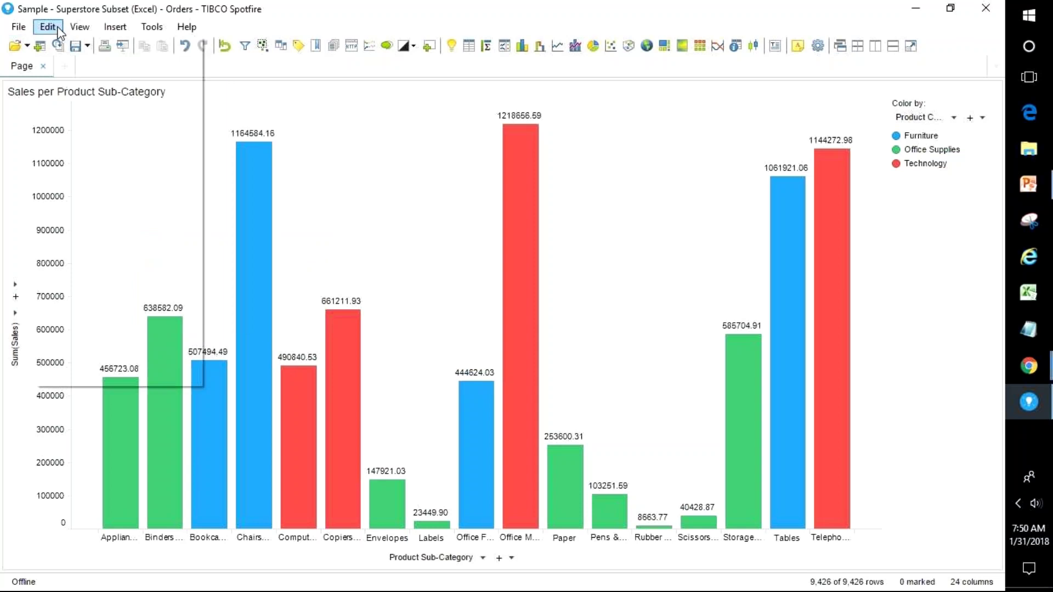
pyautogui.moveTo(152, 27)
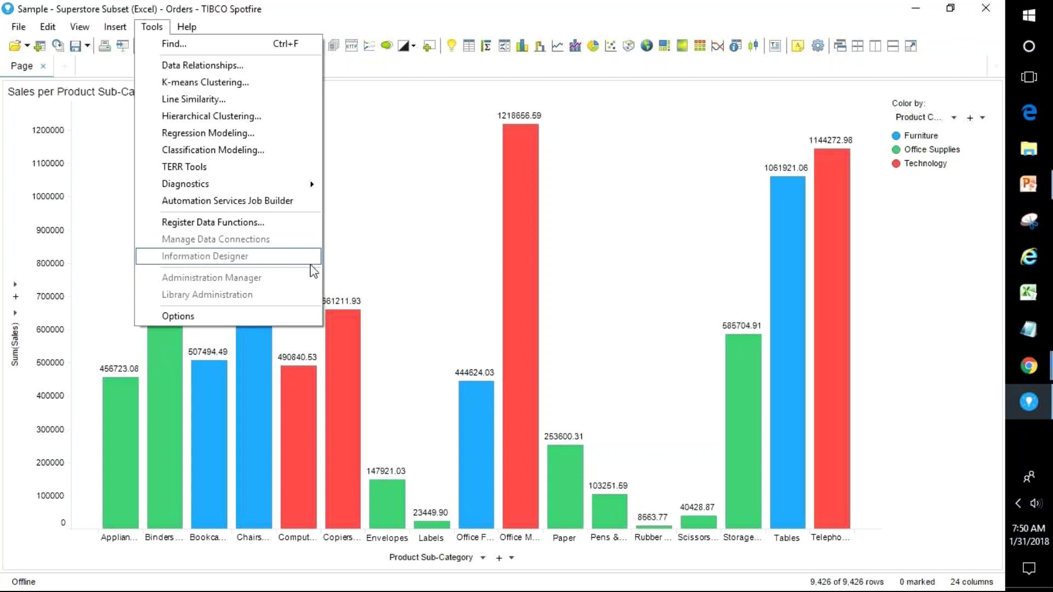
pyautogui.click(442, 238)
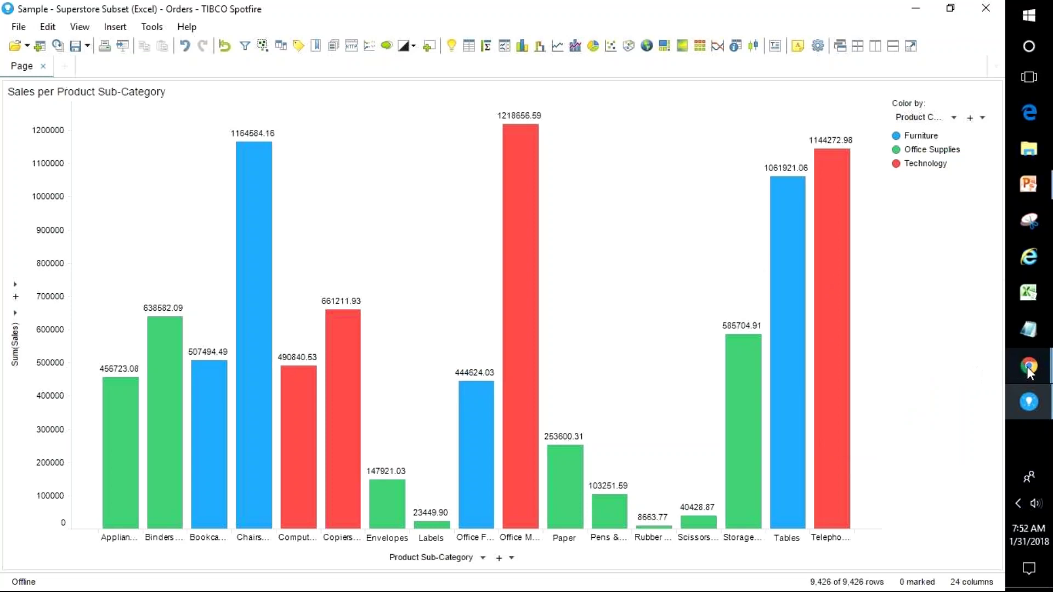
# Switch to the GoToMeeting session in Chrome and show the meeting chat in place of the attendee list
pyautogui.moveTo(1029, 373)
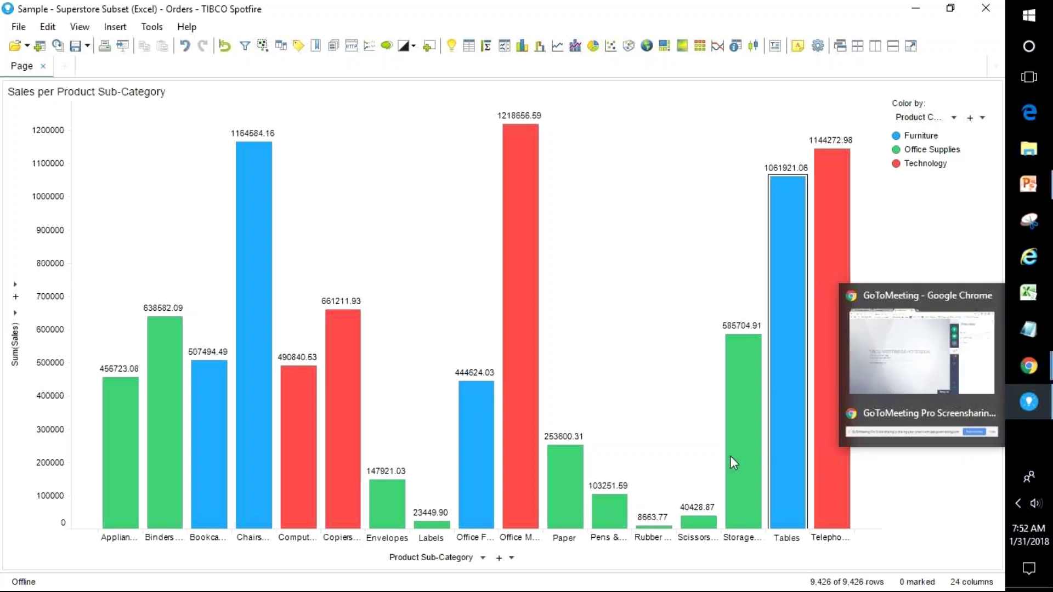
pyautogui.click(950, 368)
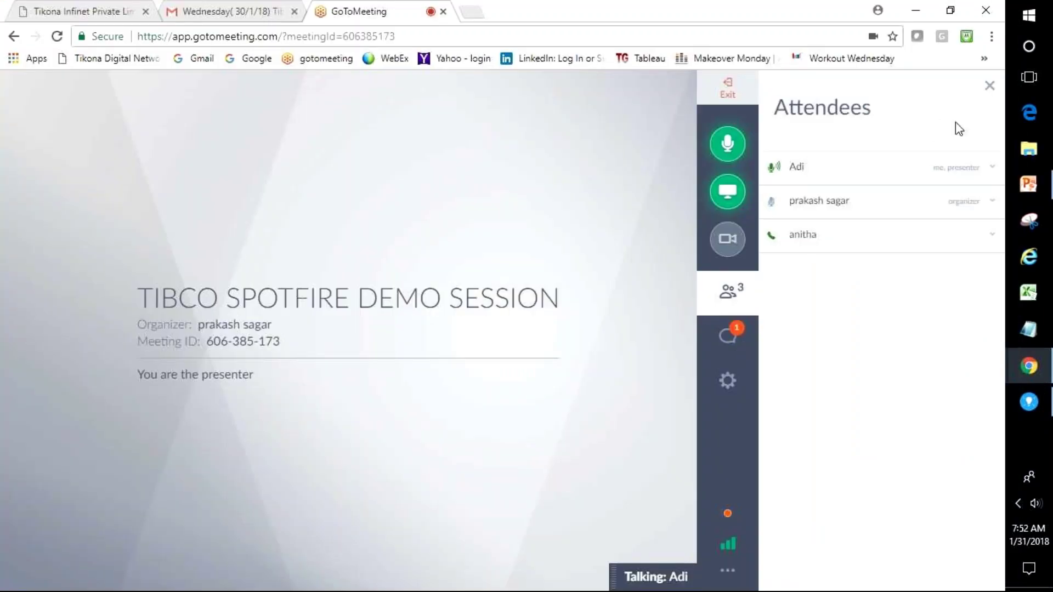
pyautogui.click(988, 86)
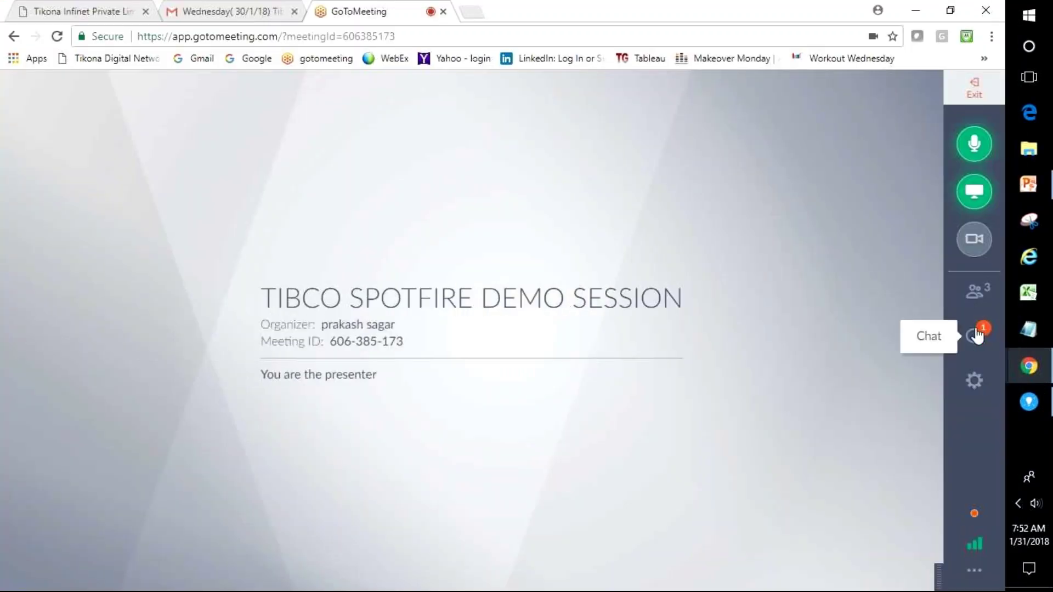
pyautogui.click(977, 335)
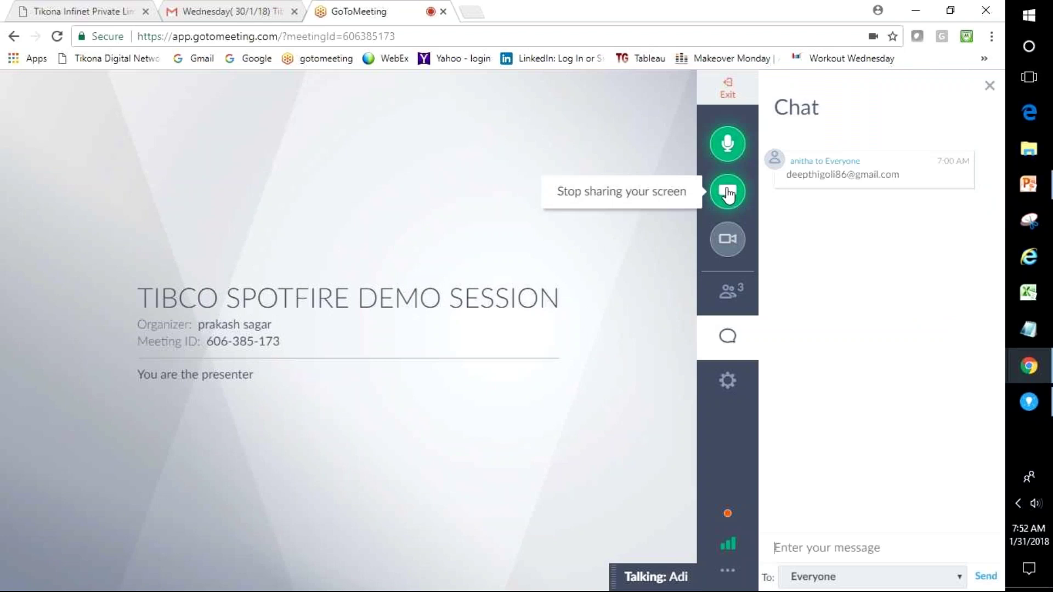